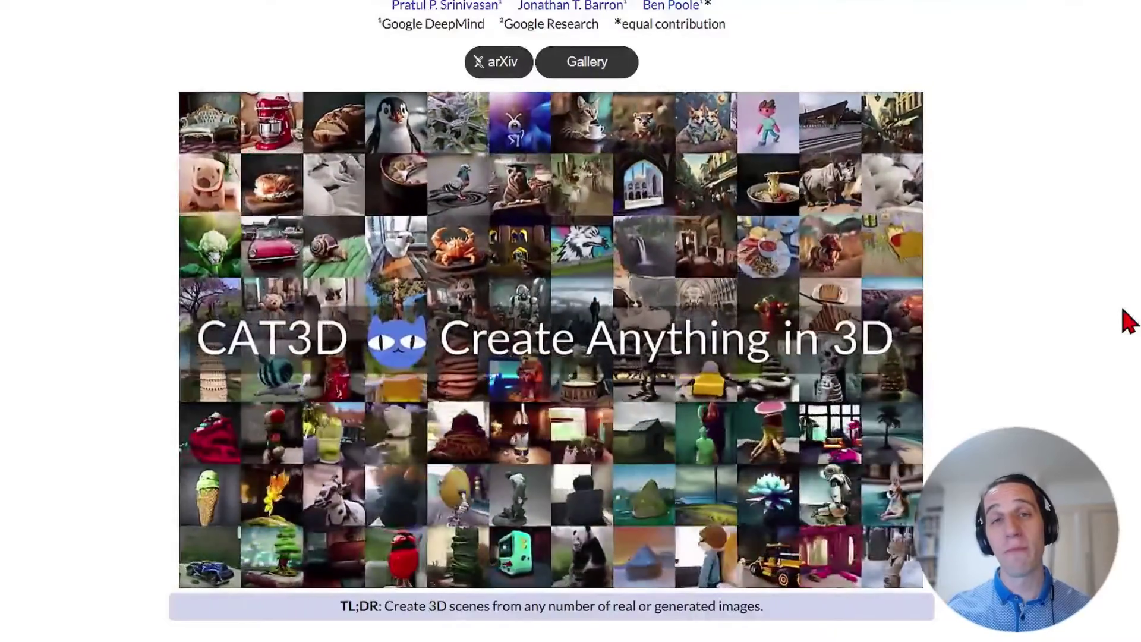
- Scroll the TripoSR GitHub README down to its row of input images and 3D outputs
scroll(1123, 318, "down", 5)
scroll(1125, 315, "down", 3)
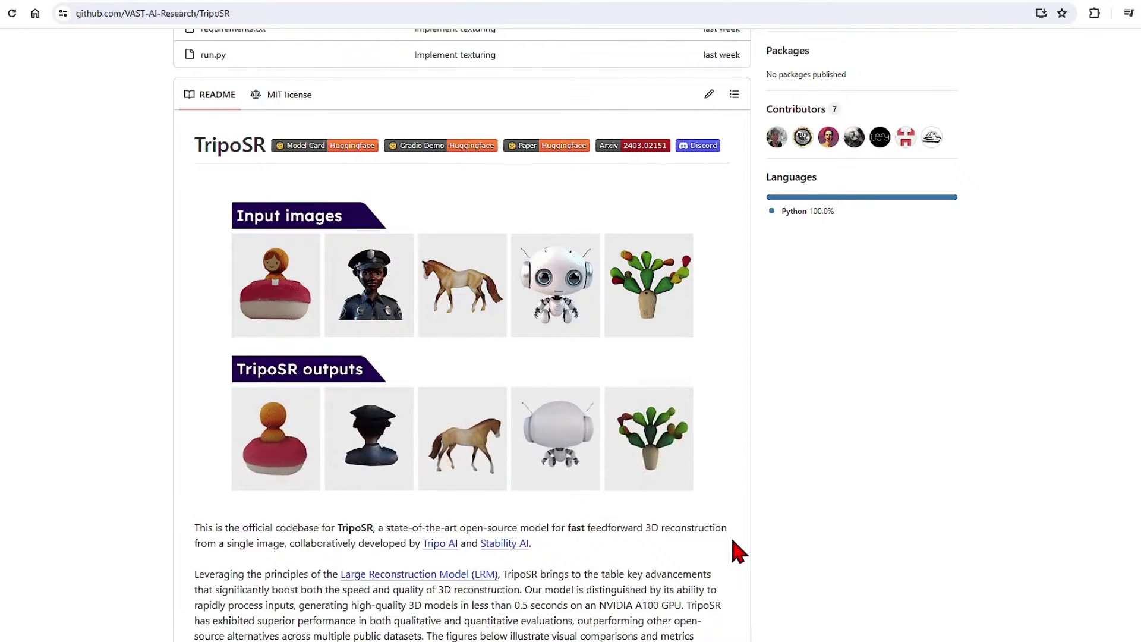
- Scroll the ComfyUI-Flowty-TripoSR README down to its Installation section
scroll(738, 550, "down", 1)
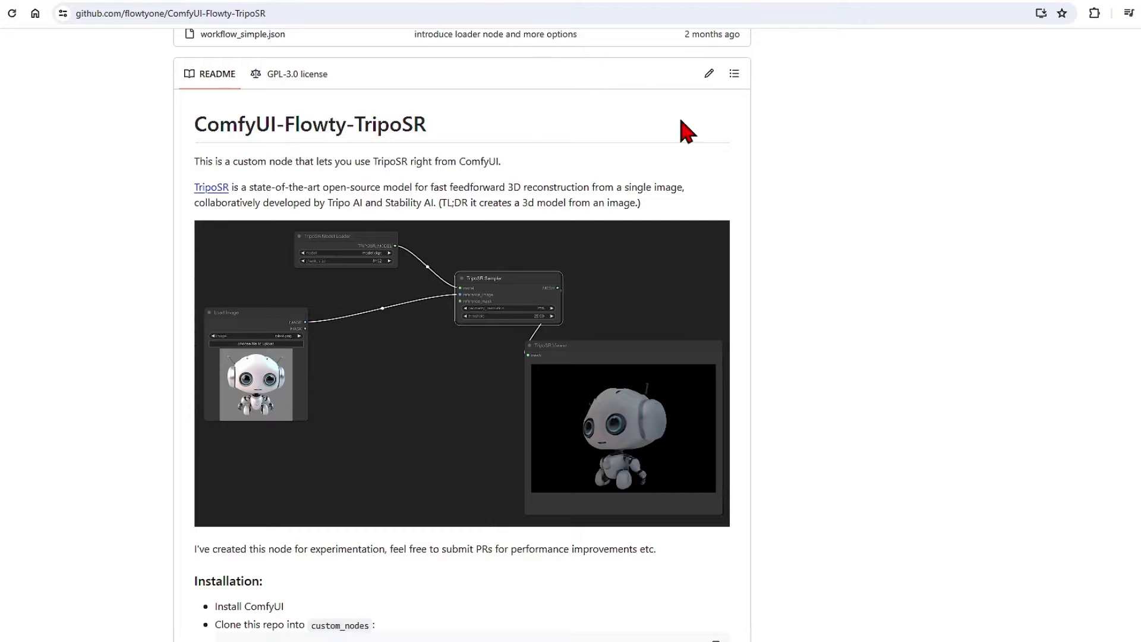
scroll(786, 419, "down", 1)
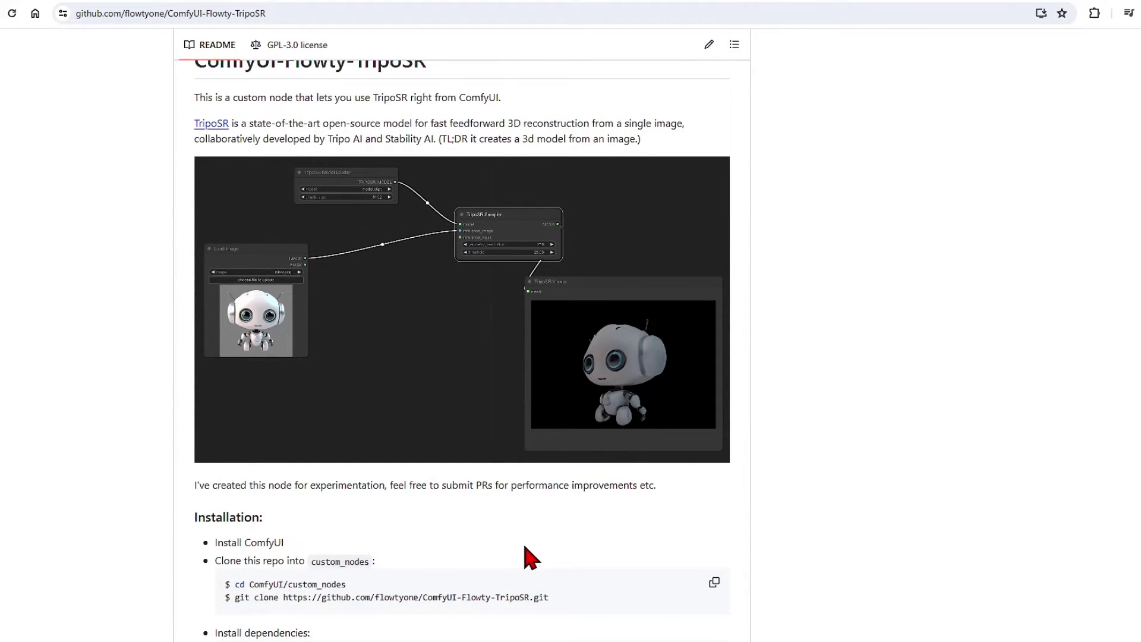
scroll(540, 538, "down", 2)
scroll(546, 538, "down", 1)
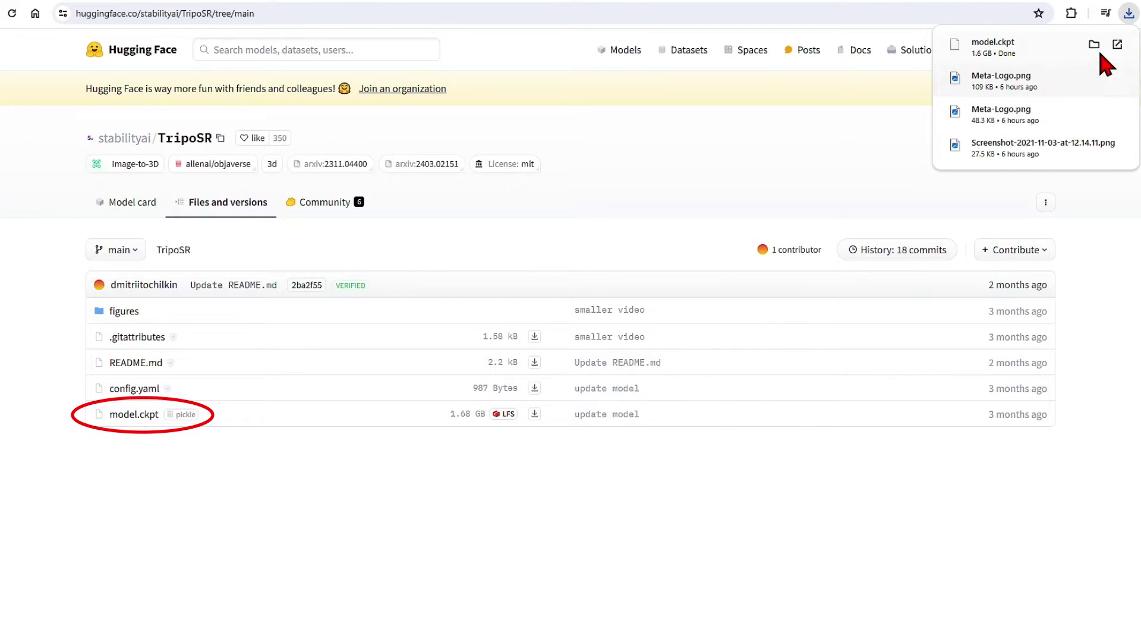
- Rename the downloaded model.ckpt to TripoSR.ckpt and paste it into ComfyUI/models/checkpoints
left_click(1091, 45)
right_click(474, 399)
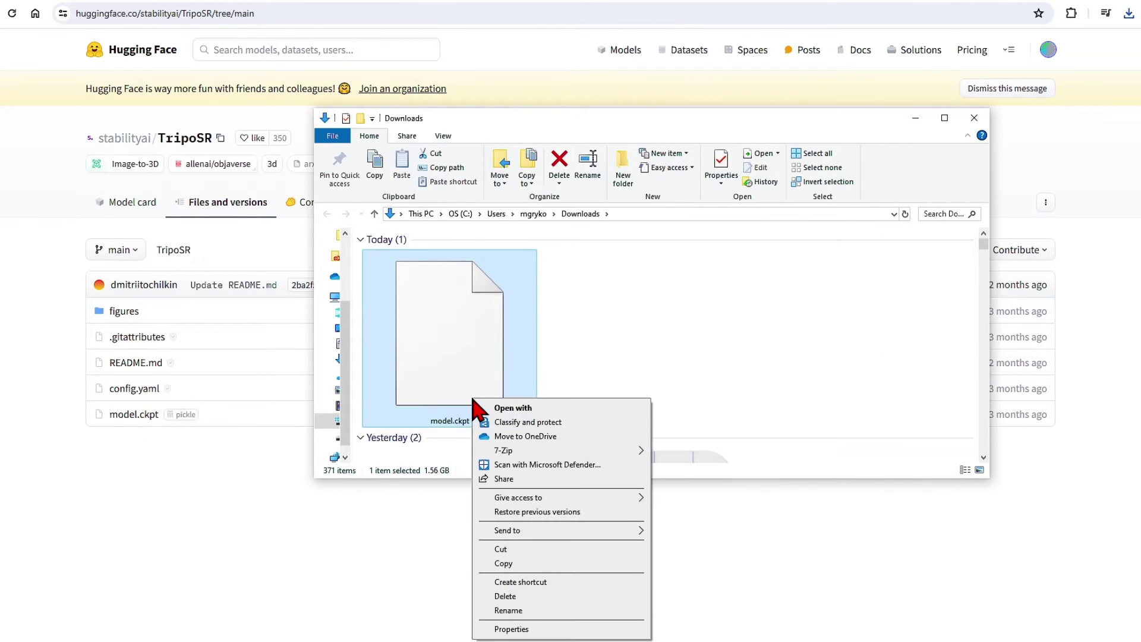
left_click(523, 611)
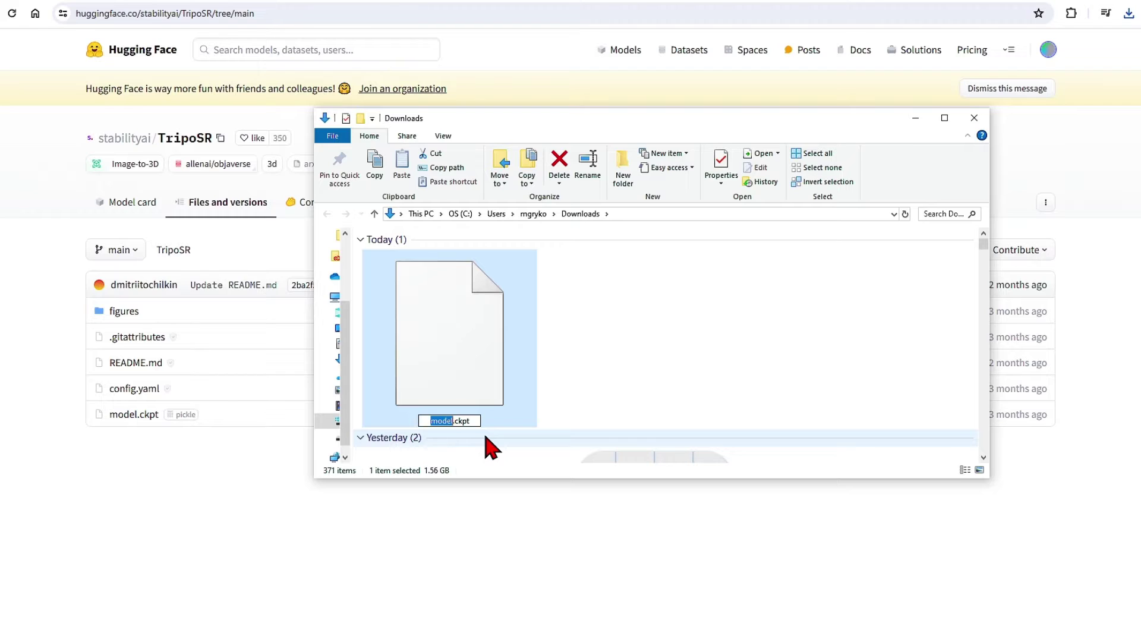
type("TripoSR")
key("Return")
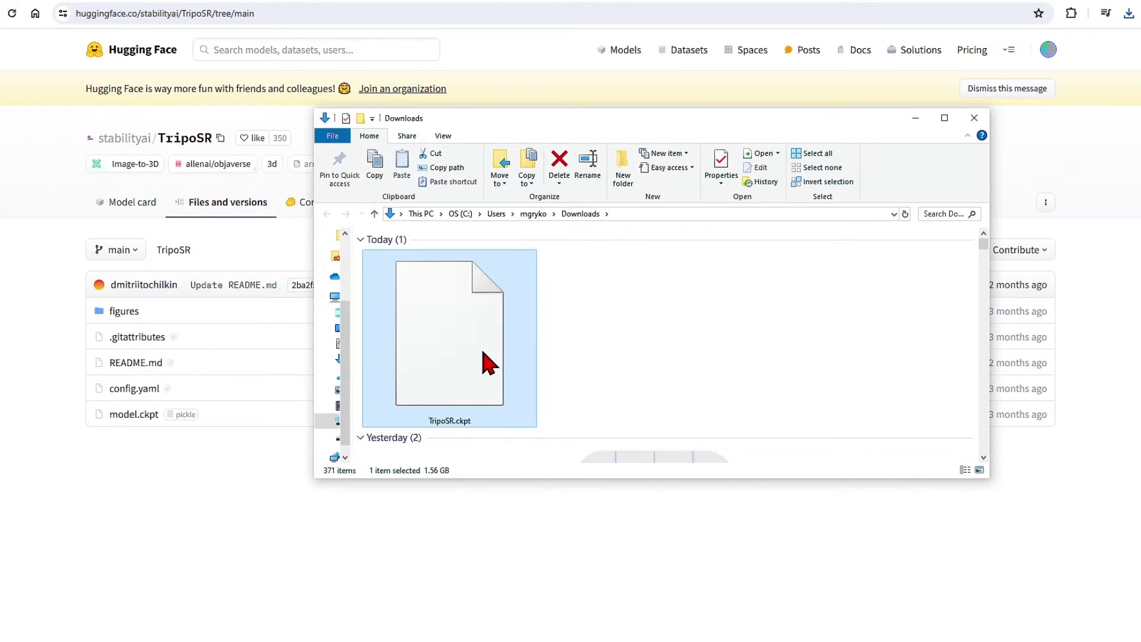
key("alt+Tab")
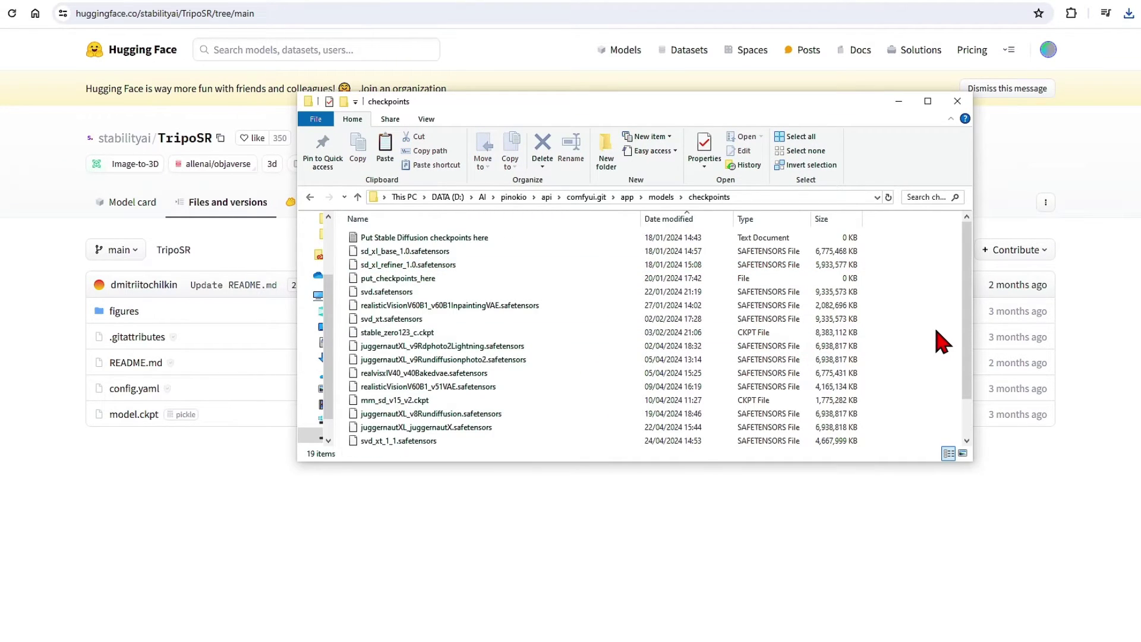
key("ctrl+v")
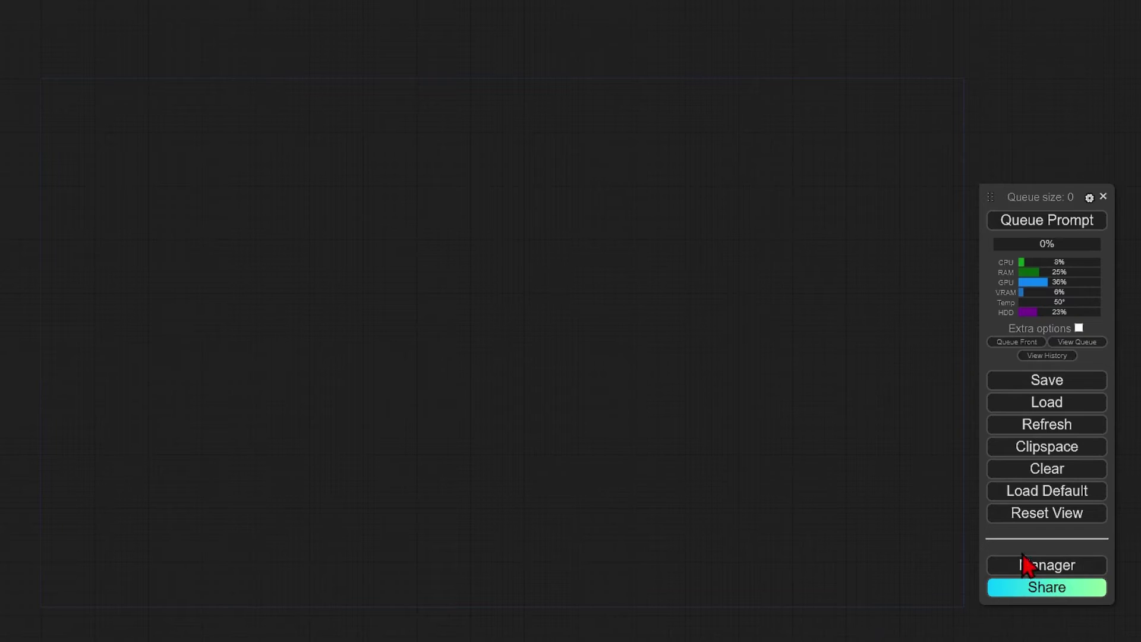
- Search ComfyUI Manager's custom nodes for 'tripo' and install ComfyUI-Flowty-TripoSR
left_click(1033, 566)
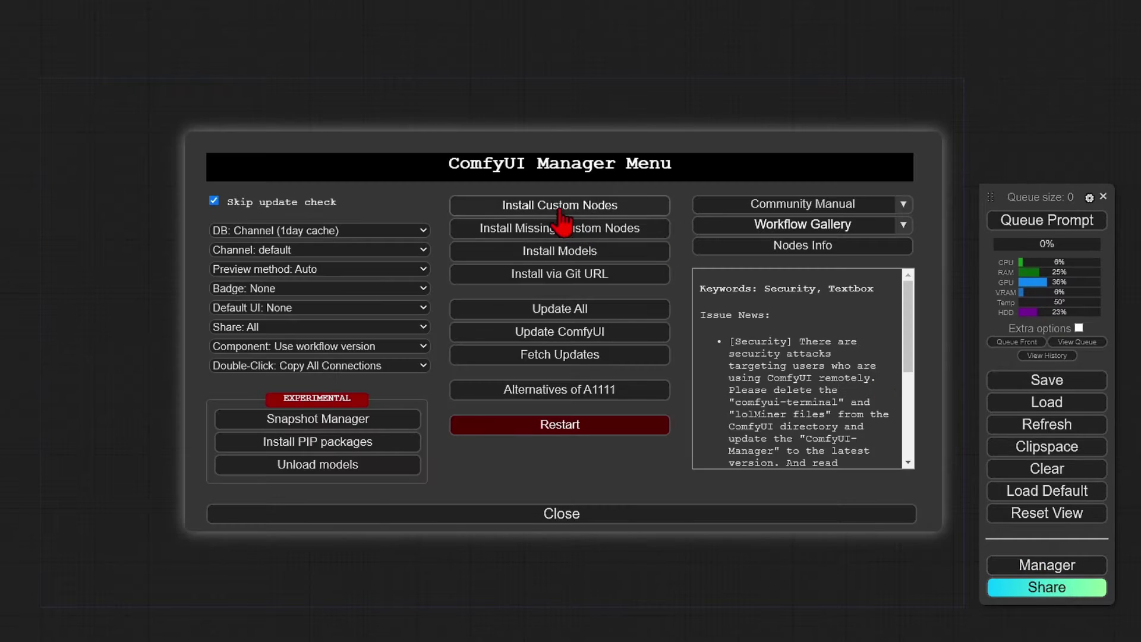
left_click(561, 207)
left_click(907, 70)
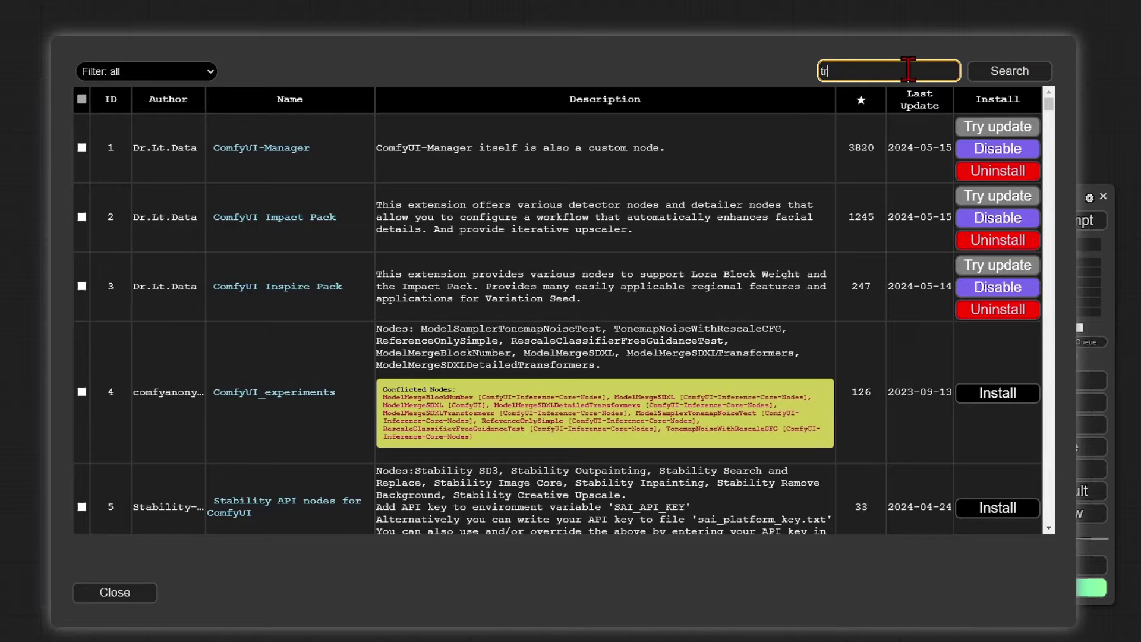
key("Return")
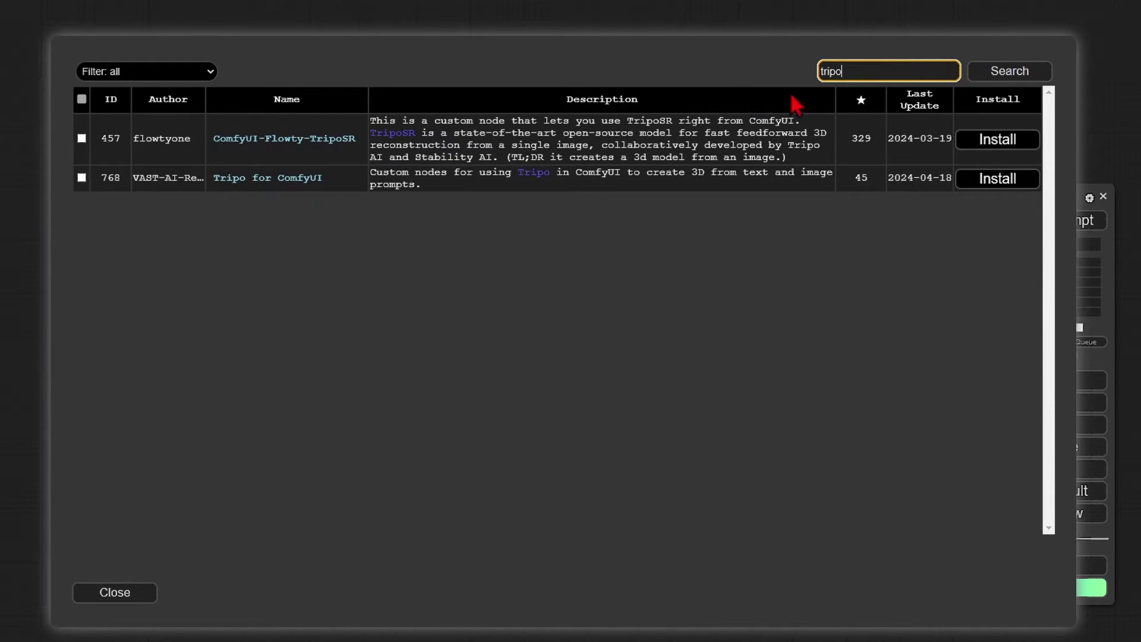
left_click(987, 141)
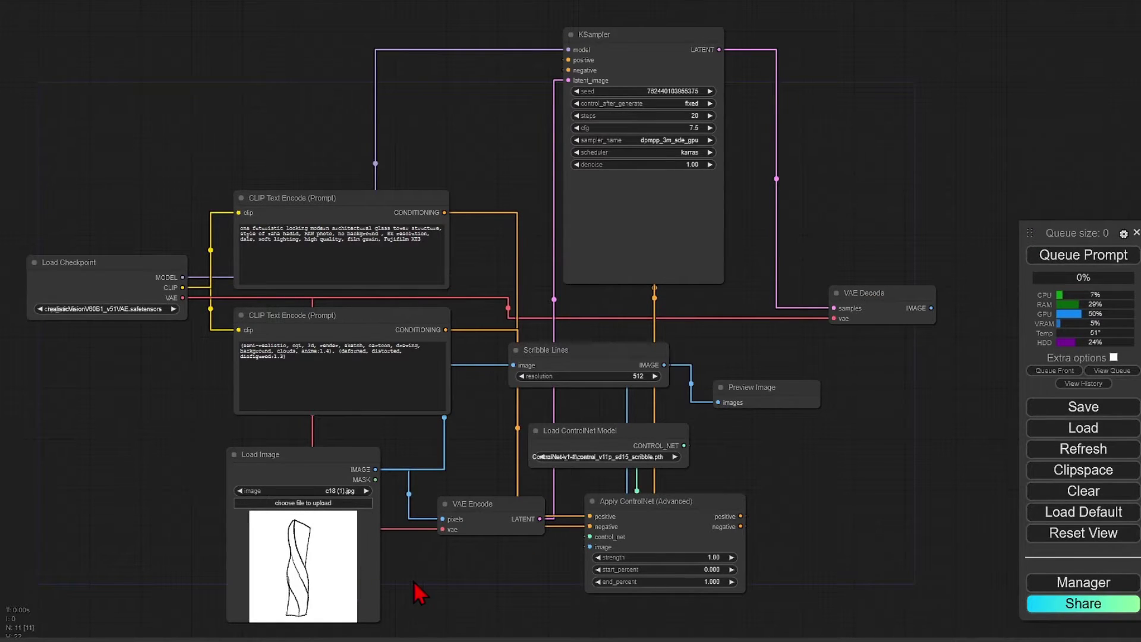
- Add a Preview Image node on VAE Decode's IMAGE output and place it beside VAE Decode
scroll(414, 580, "up", 5)
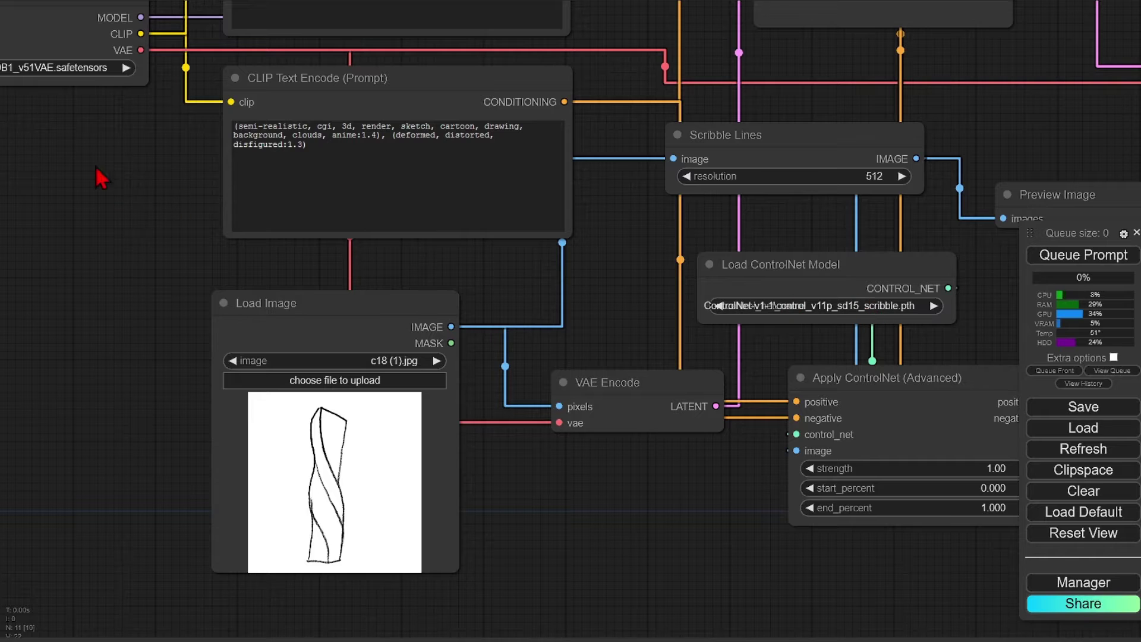
left_click_drag(101, 176, 293, 380)
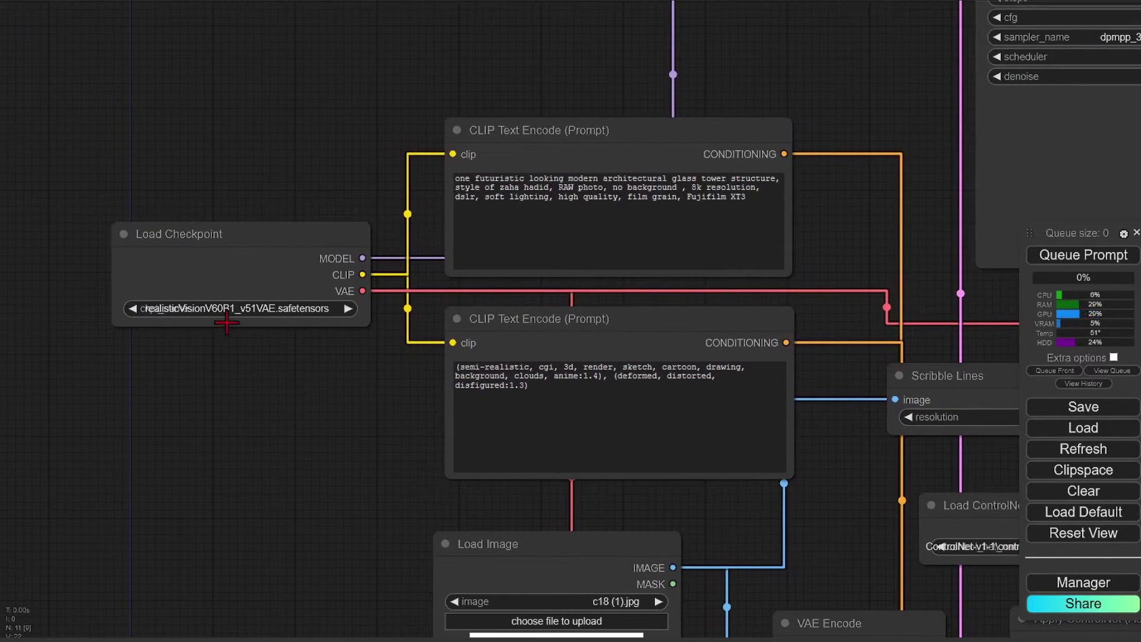
scroll(184, 354, "down", 3)
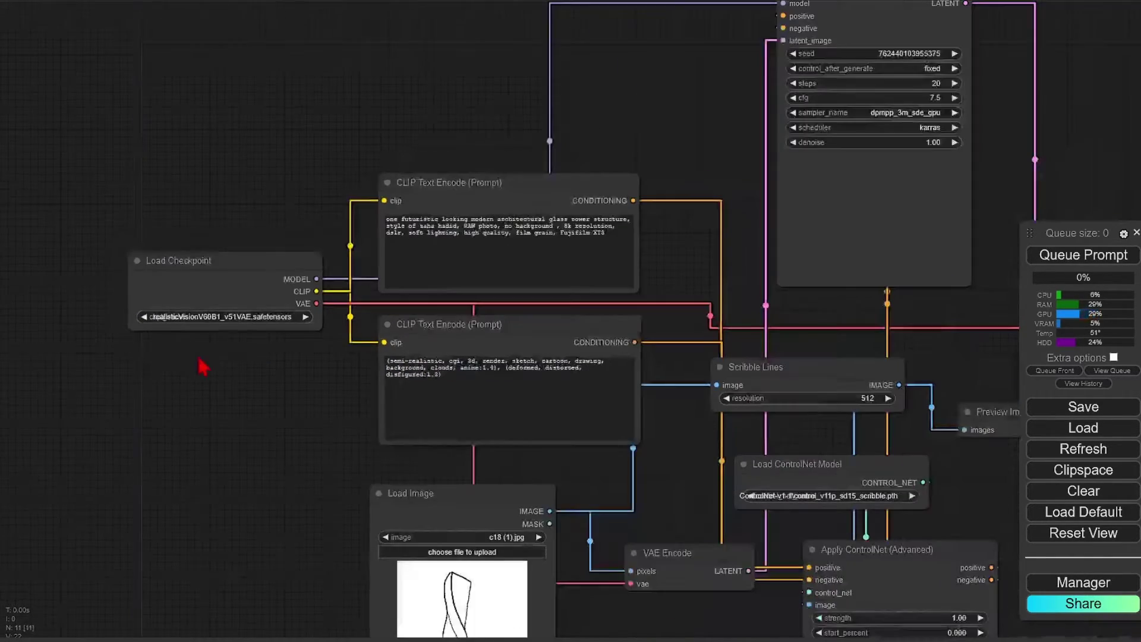
left_click_drag(214, 369, 62, 414)
scroll(731, 451, "down", 3)
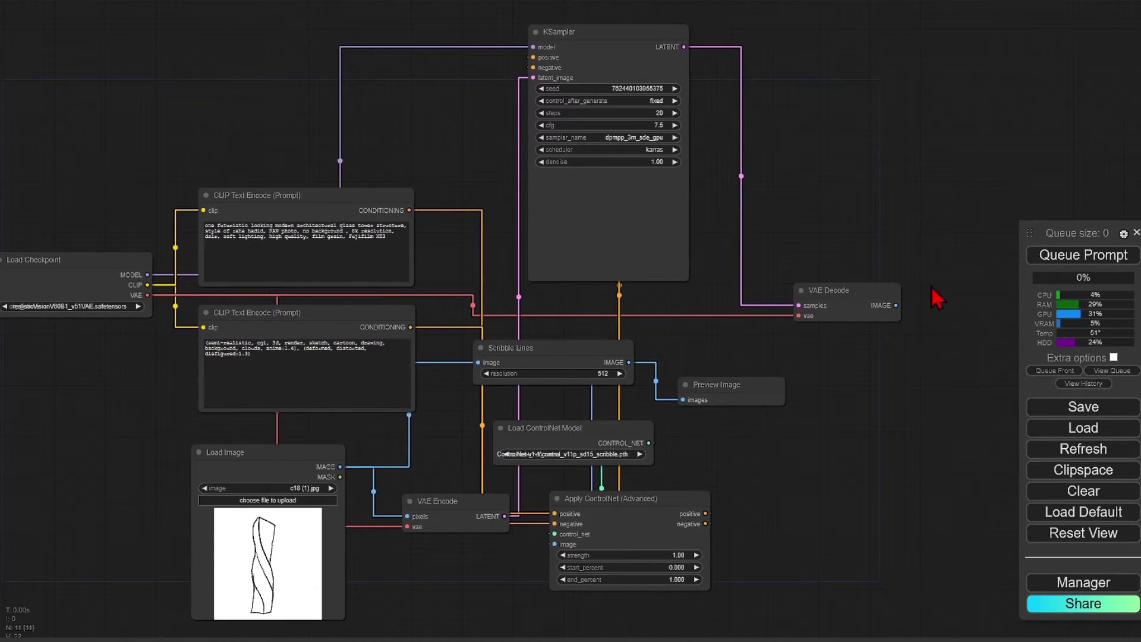
left_click_drag(891, 307, 924, 314)
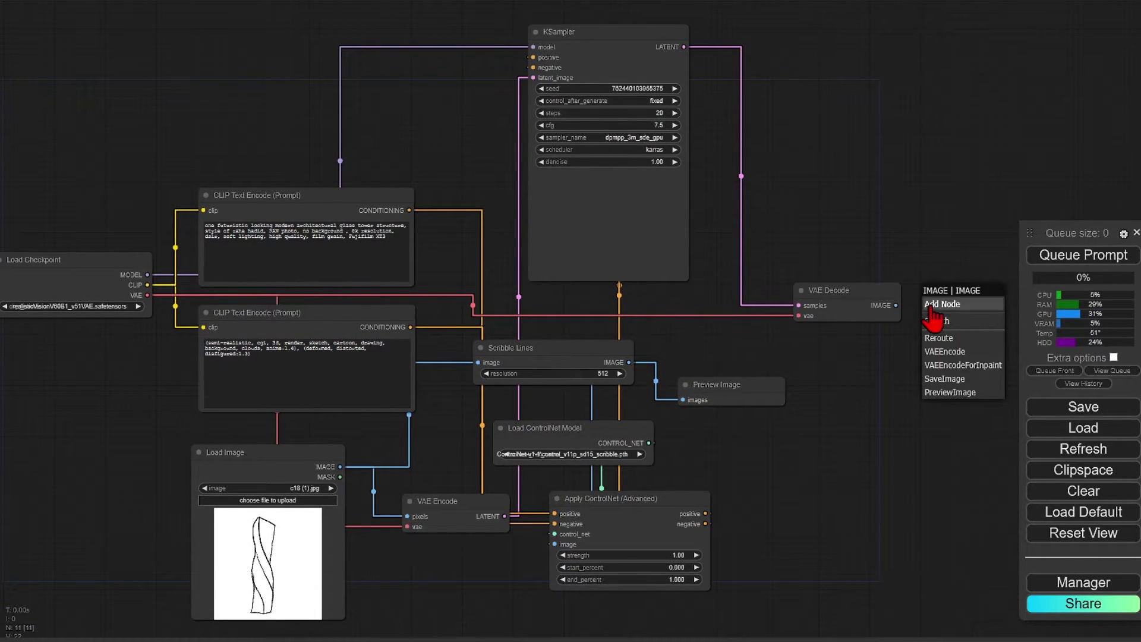
left_click(952, 394)
left_click_drag(855, 299, 779, 301)
left_click_drag(957, 295, 906, 292)
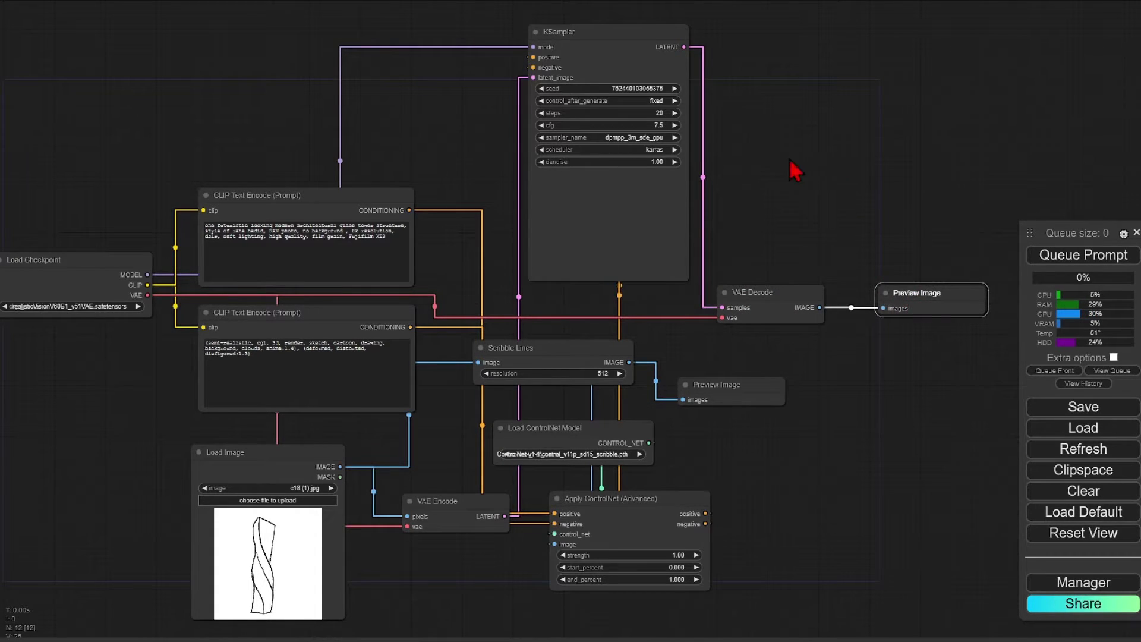
- Keep KSampler's control_after_generate fixed, queue the prompt, and reposition the glass tower preview
left_click(653, 101)
left_click(673, 101)
left_click(1078, 253)
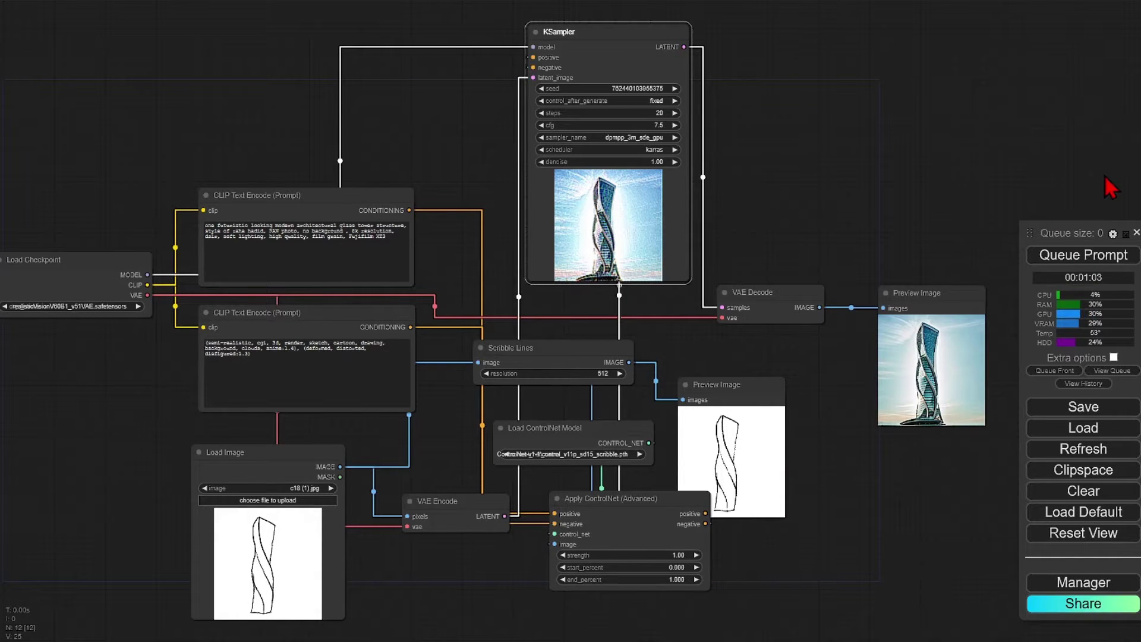
scroll(887, 517, "up", 5)
left_click_drag(550, 362, 575, 323)
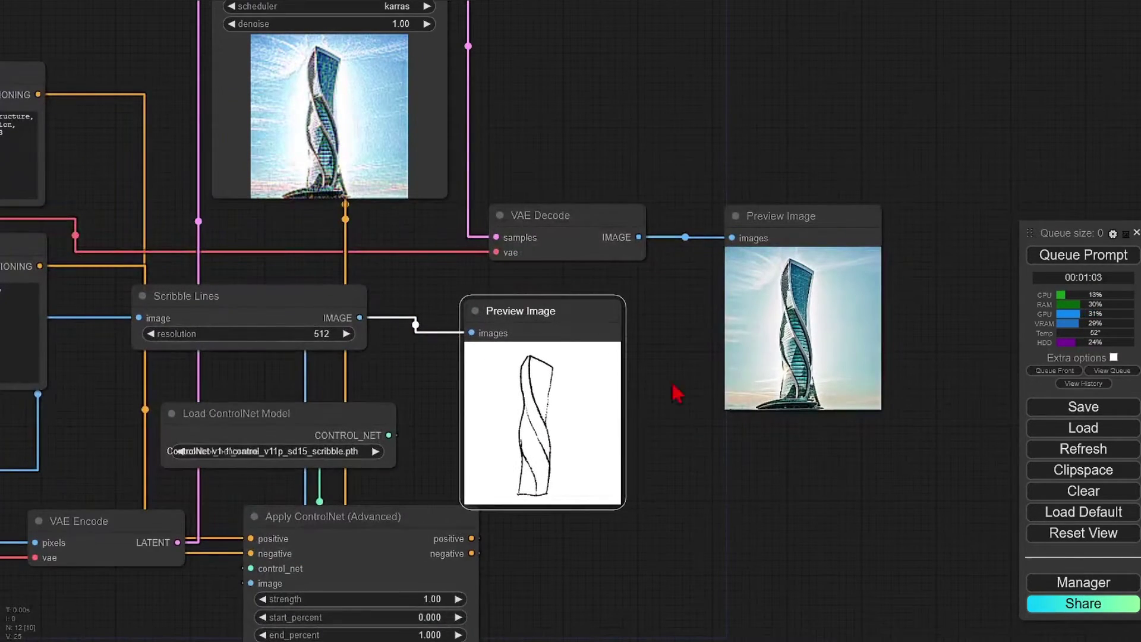
left_click_drag(805, 217, 768, 329)
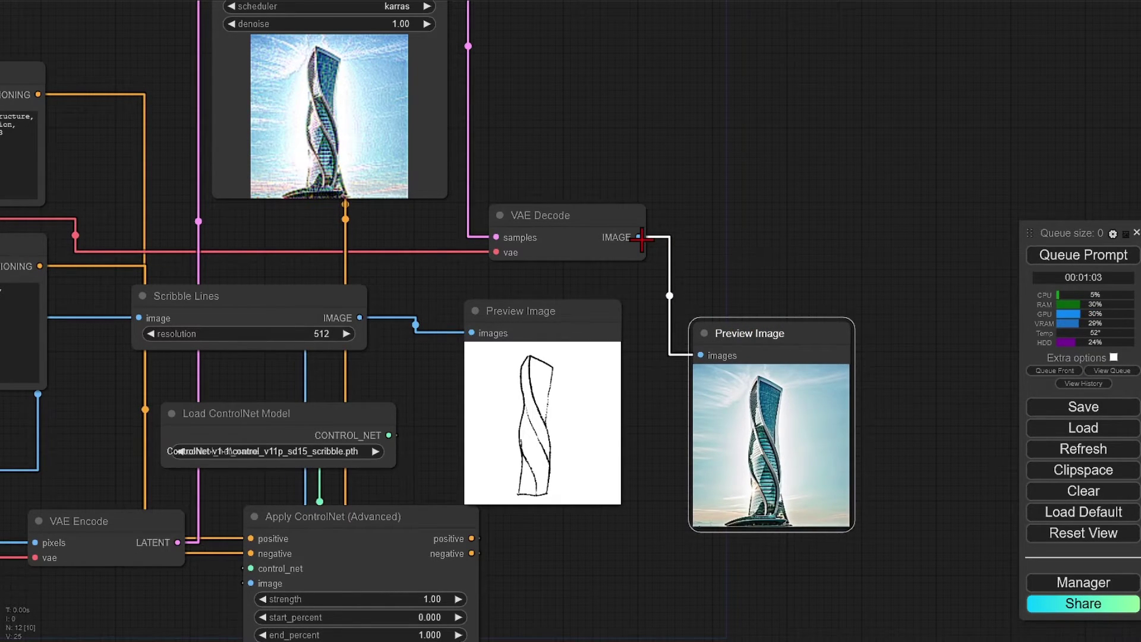
- Add TripoSR Model Loader, TripoSR Sampler and TripoSR Viewer nodes via 'trip' searches
double_click(770, 156)
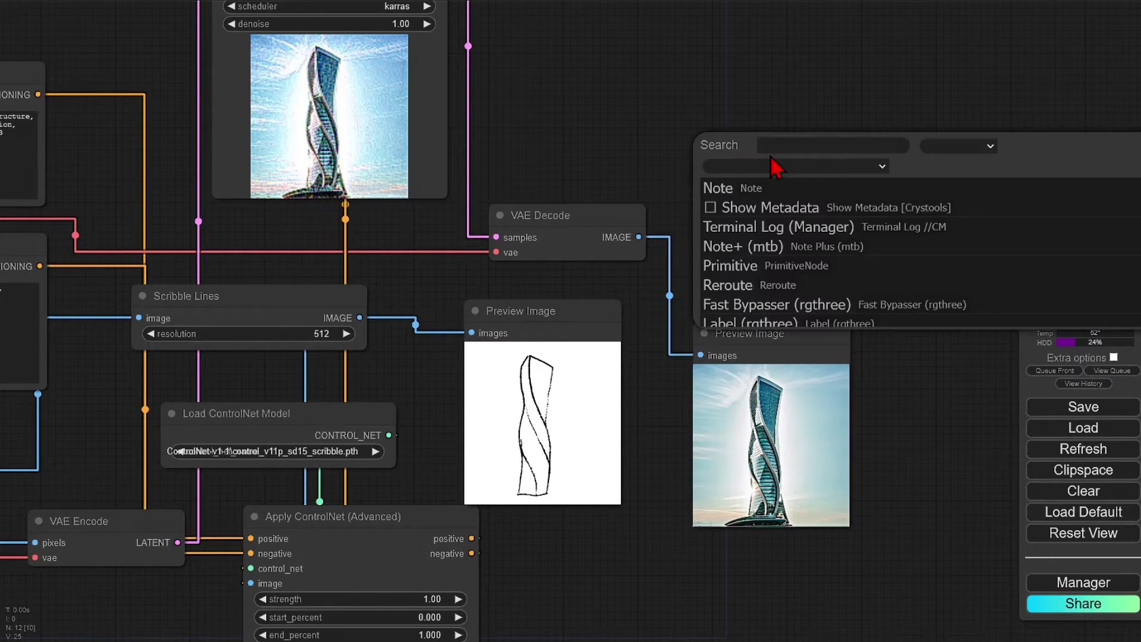
type("trip")
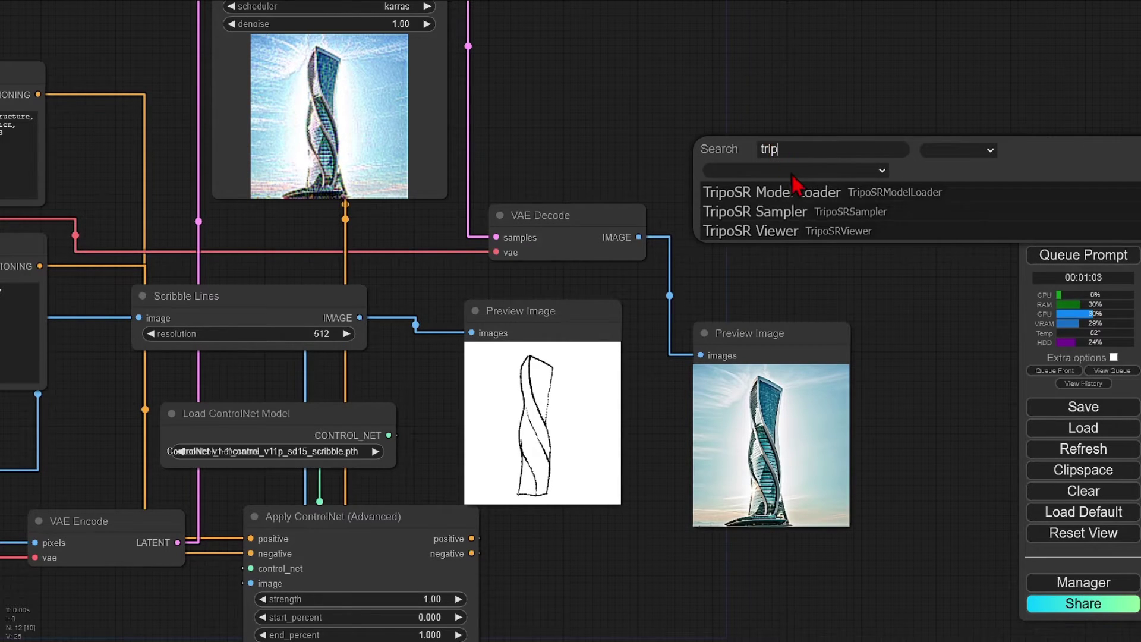
left_click(862, 192)
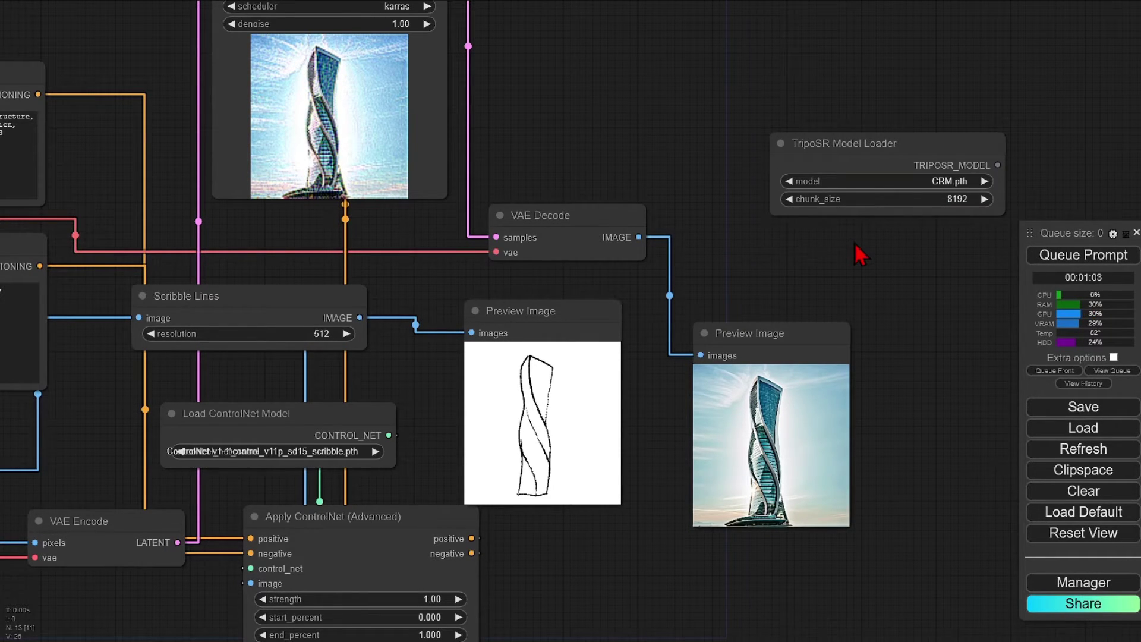
double_click(855, 243)
type("trip")
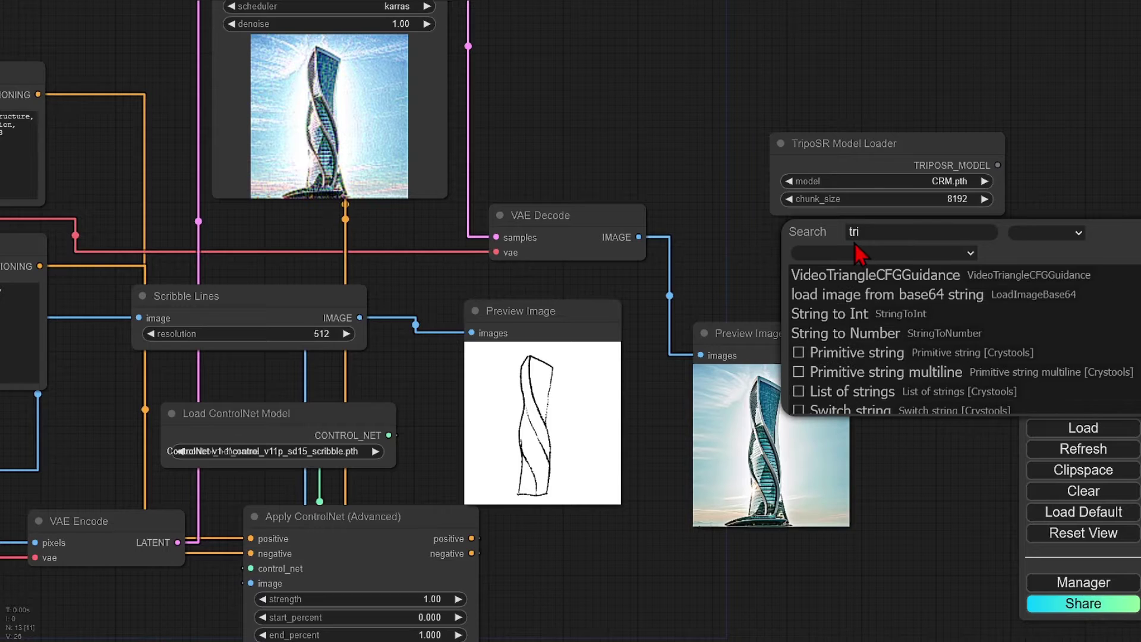
left_click(881, 297)
left_click_drag(920, 395, 731, 384)
double_click(731, 384)
type("trip")
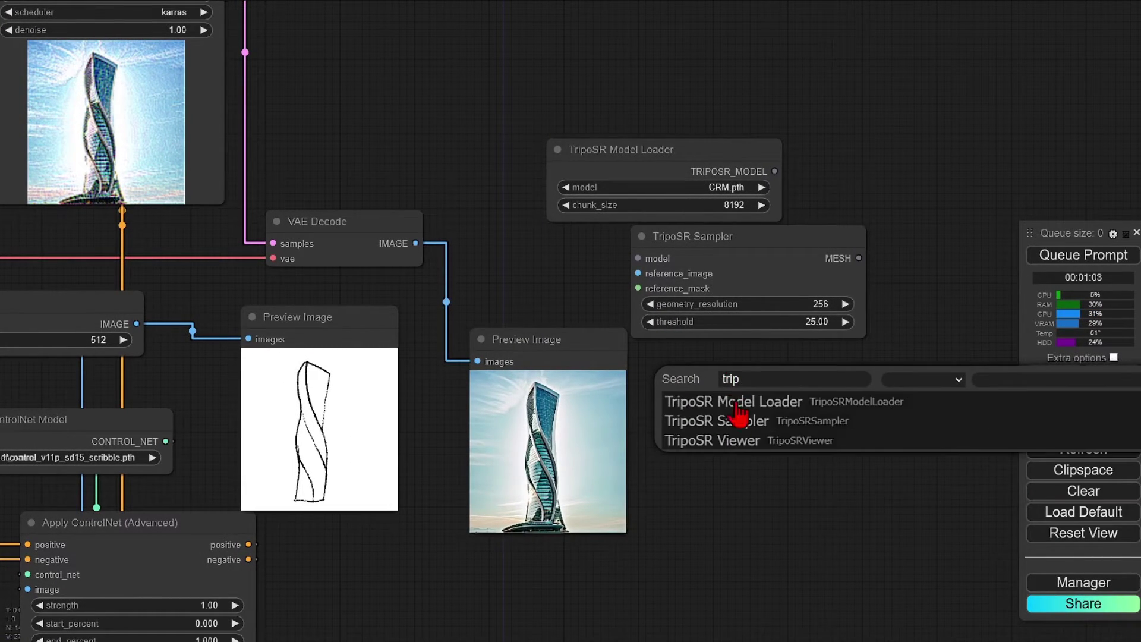
left_click(733, 438)
- Set the Model Loader to TripoSR.ckpt and arrange it above the Sampler, Viewer to the right
scroll(630, 427, "down", 2)
left_click_drag(891, 273, 632, 273)
left_click_drag(565, 387, 793, 214)
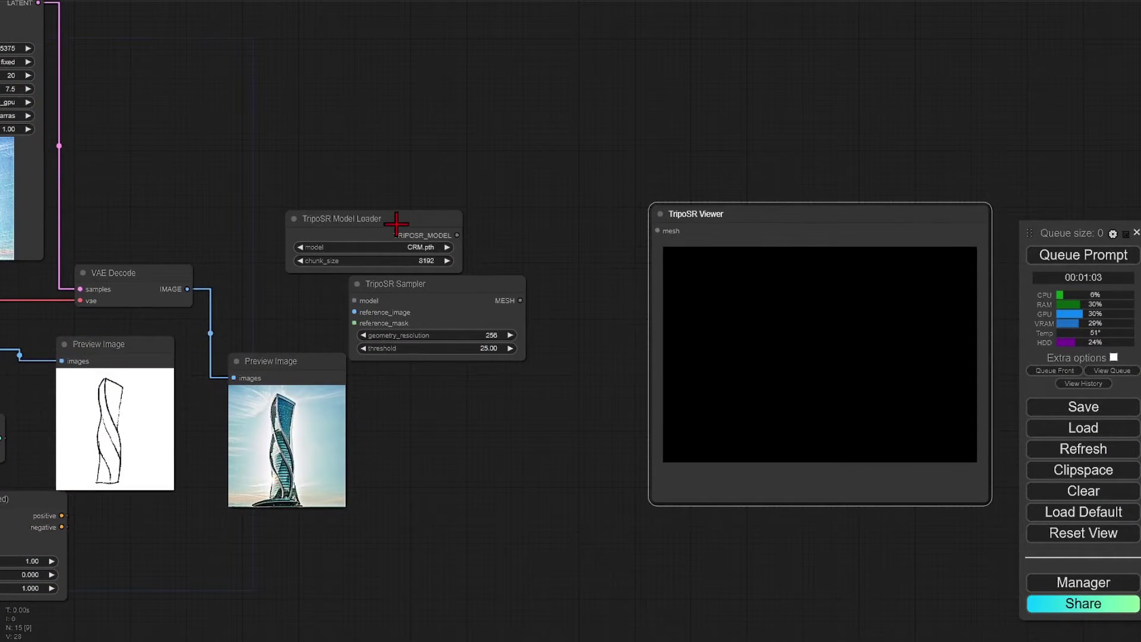
left_click_drag(394, 220, 388, 192)
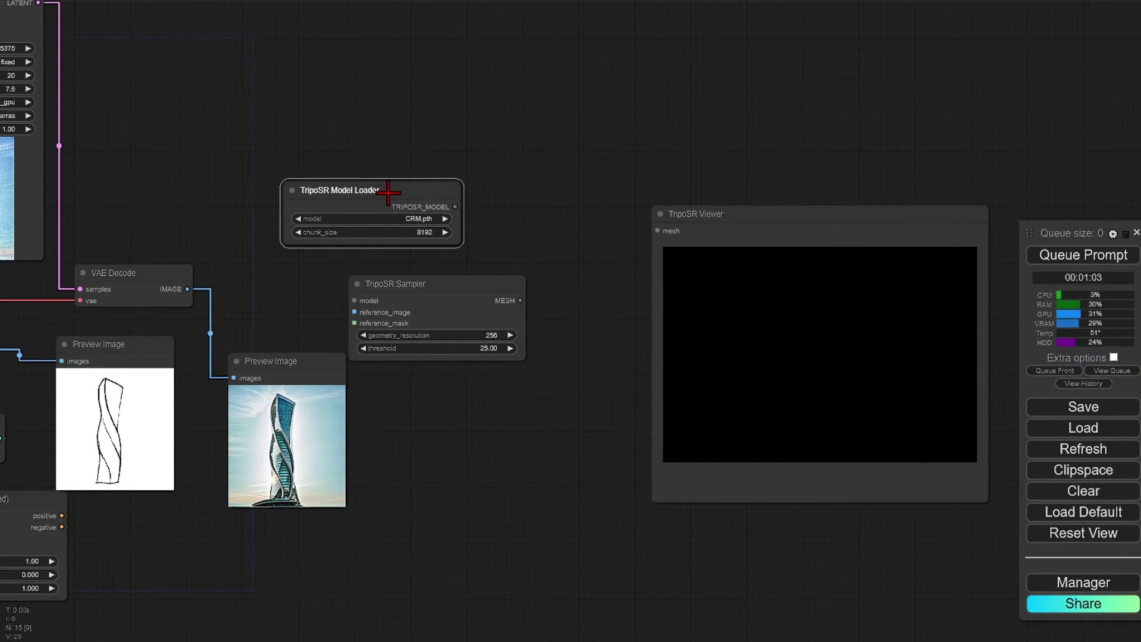
left_click(407, 218)
left_click(433, 250)
left_click_drag(454, 292, 535, 300)
left_click_drag(392, 195, 540, 205)
left_click(456, 328)
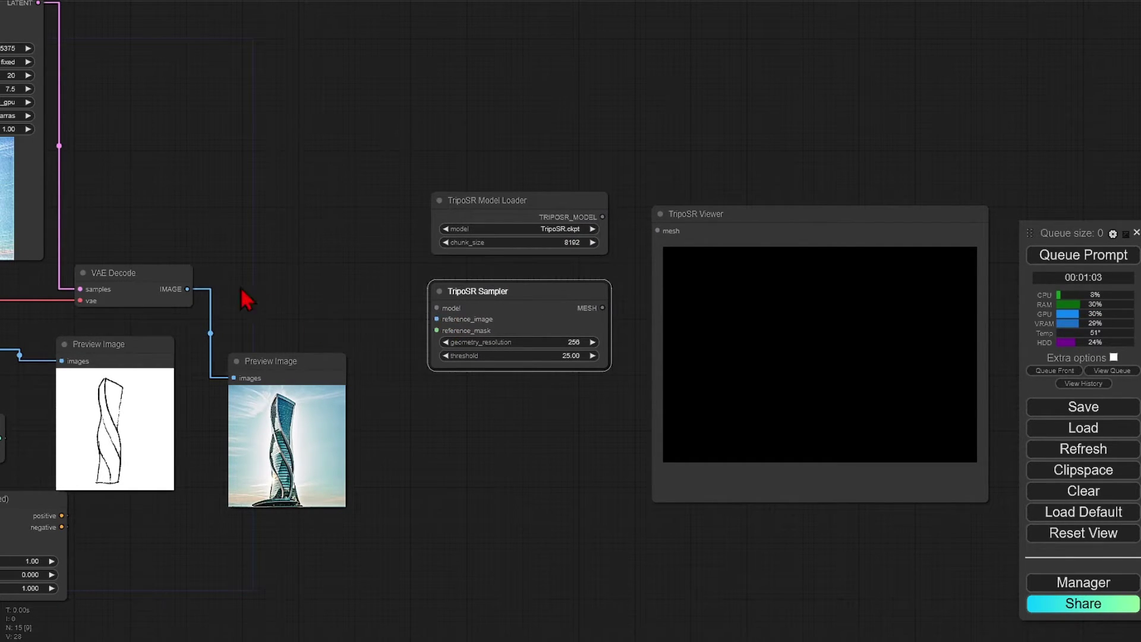
- Connect the generated tower image from VAE Decode to TripoSR Sampler's reference_image
left_click_drag(187, 289, 436, 320)
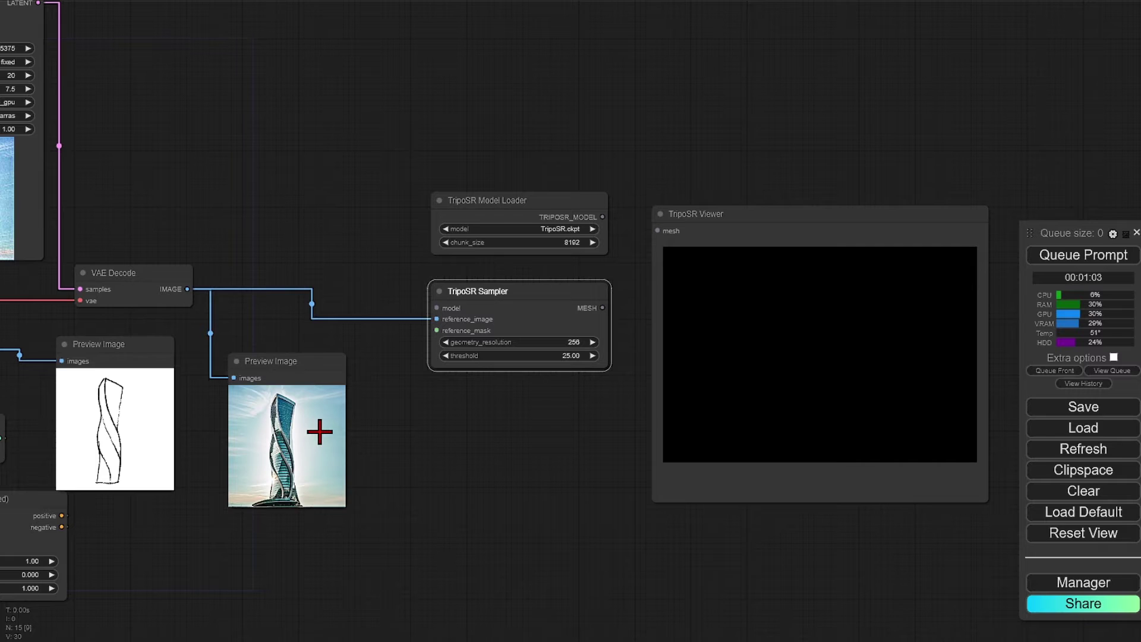
left_click(1068, 585)
left_click(565, 205)
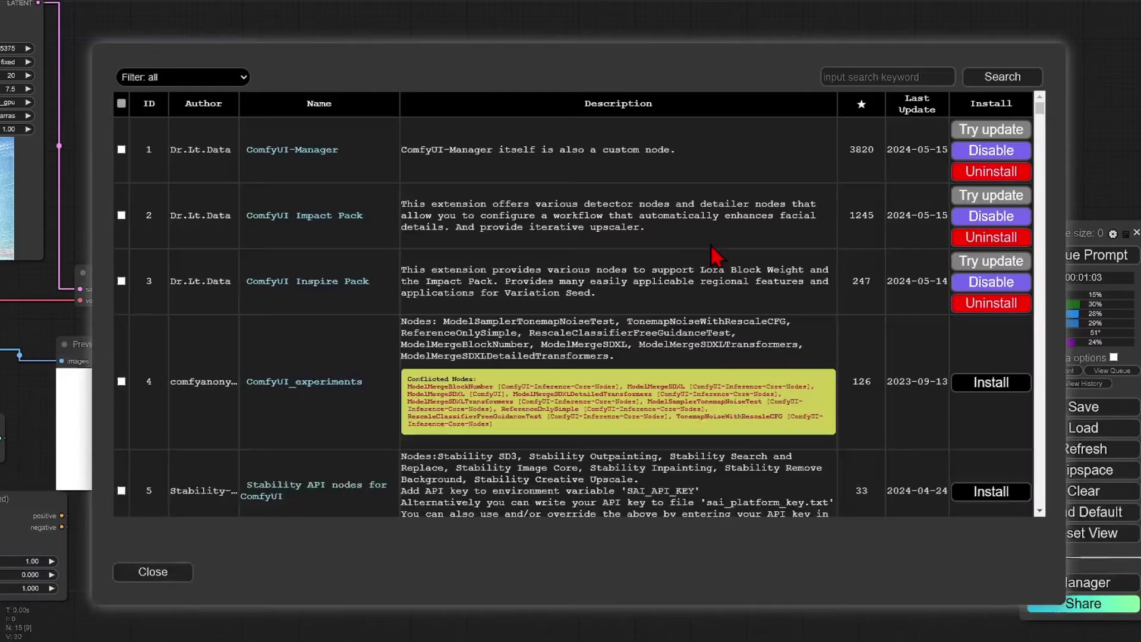
left_click(862, 77)
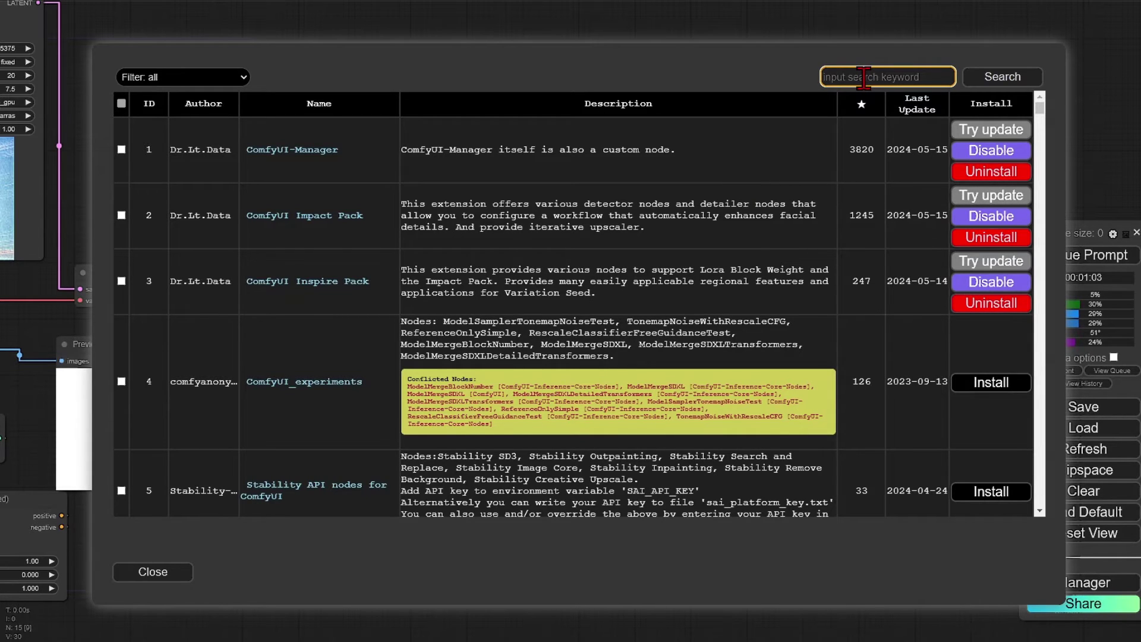
type("rembg")
key("Return")
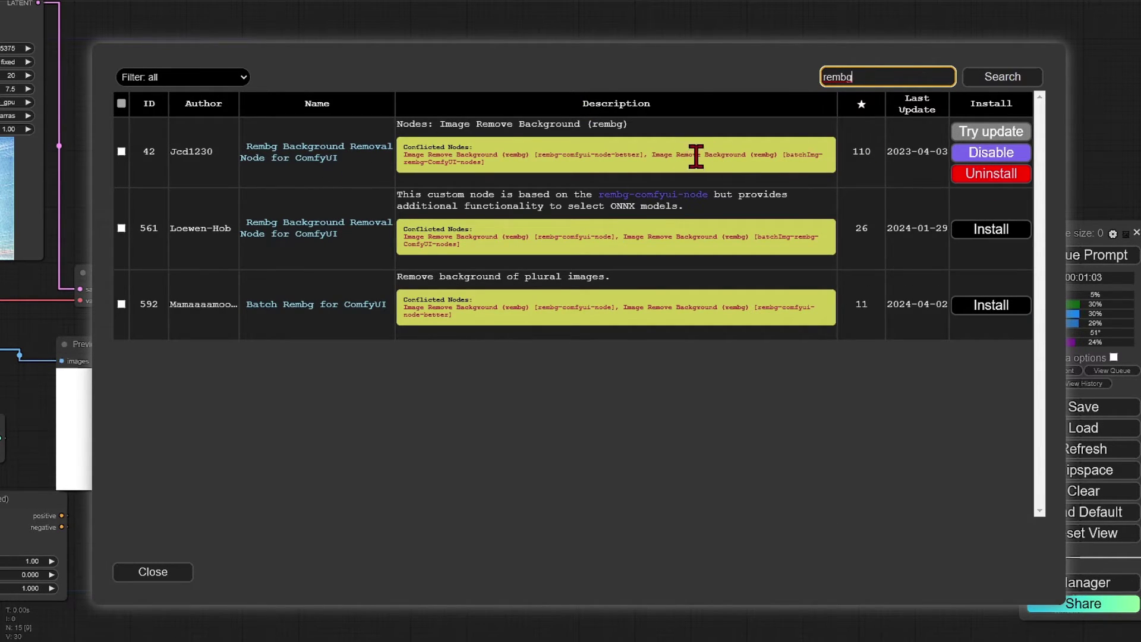
left_click(153, 572)
- Add a RemBG Session node and an Image Remove Background node placed below it
left_click(509, 502)
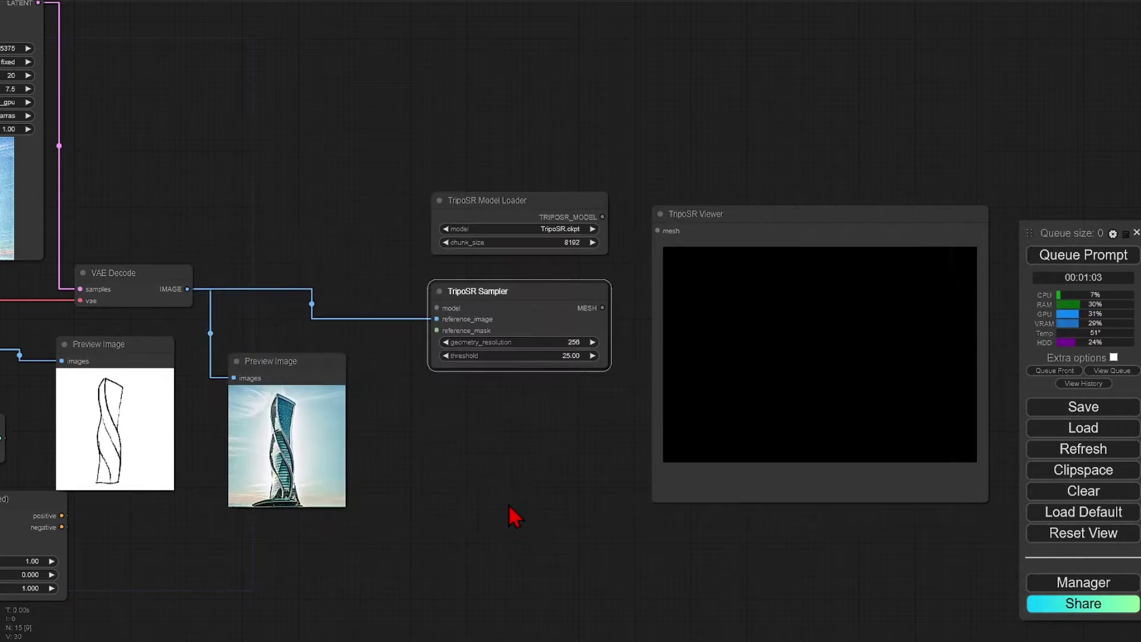
double_click(484, 458)
type("rembg")
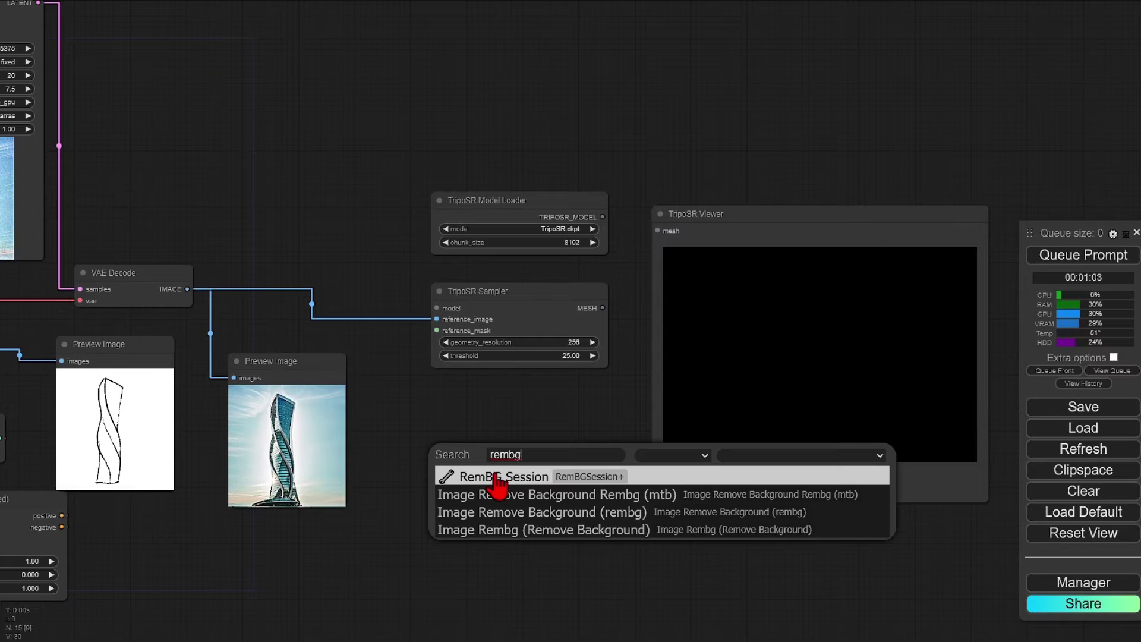
left_click(498, 476)
left_click_drag(541, 453, 460, 424)
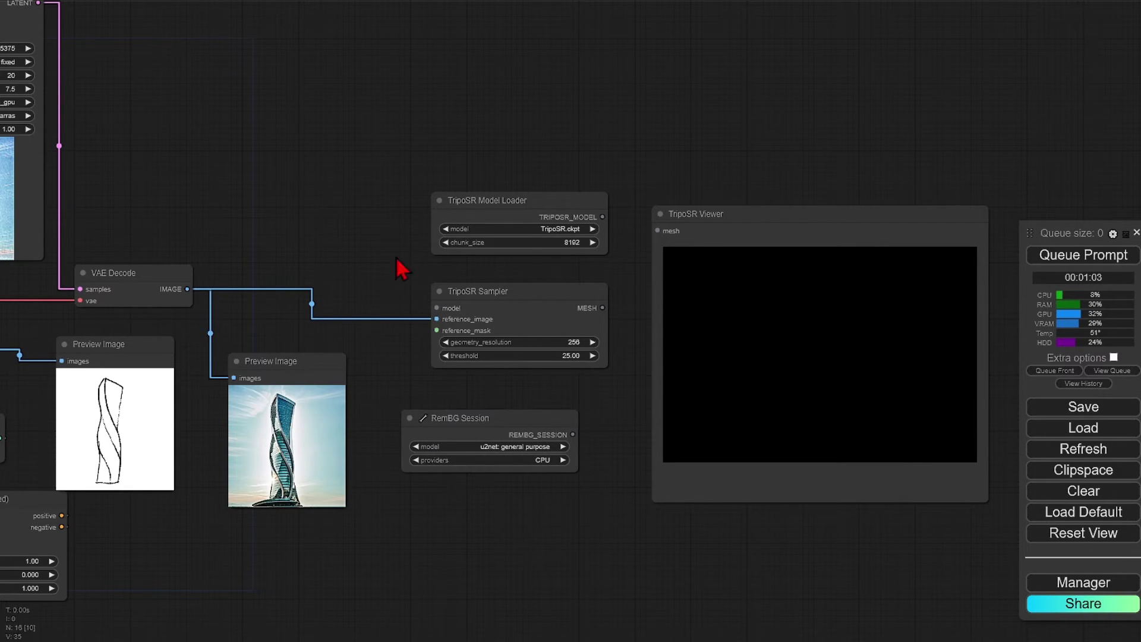
double_click(322, 194)
type("removeb")
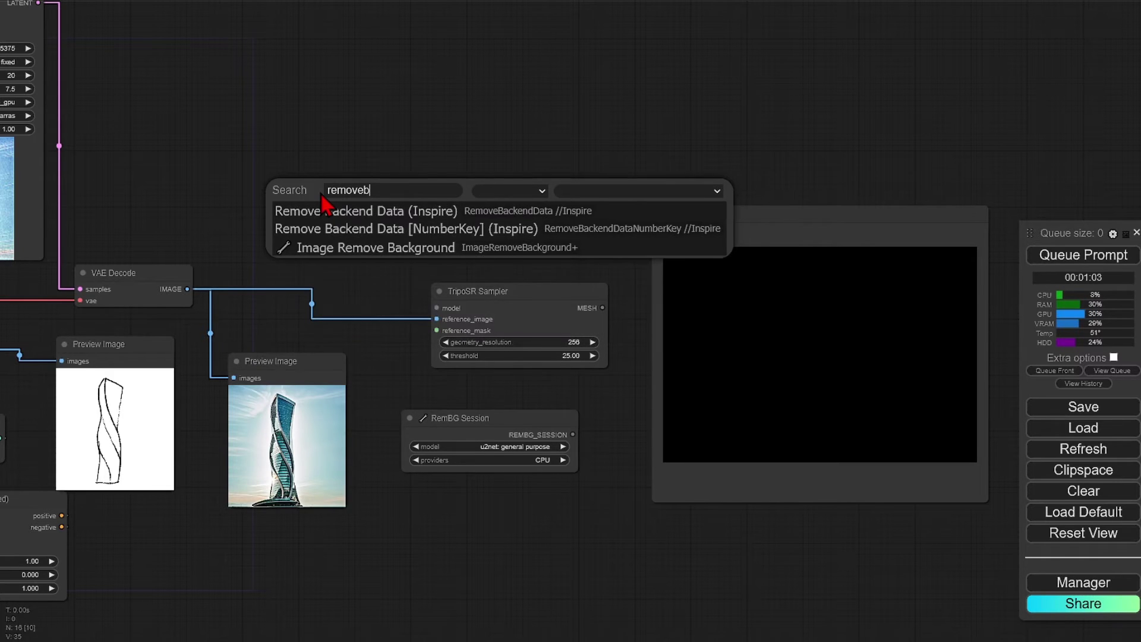
left_click(370, 248)
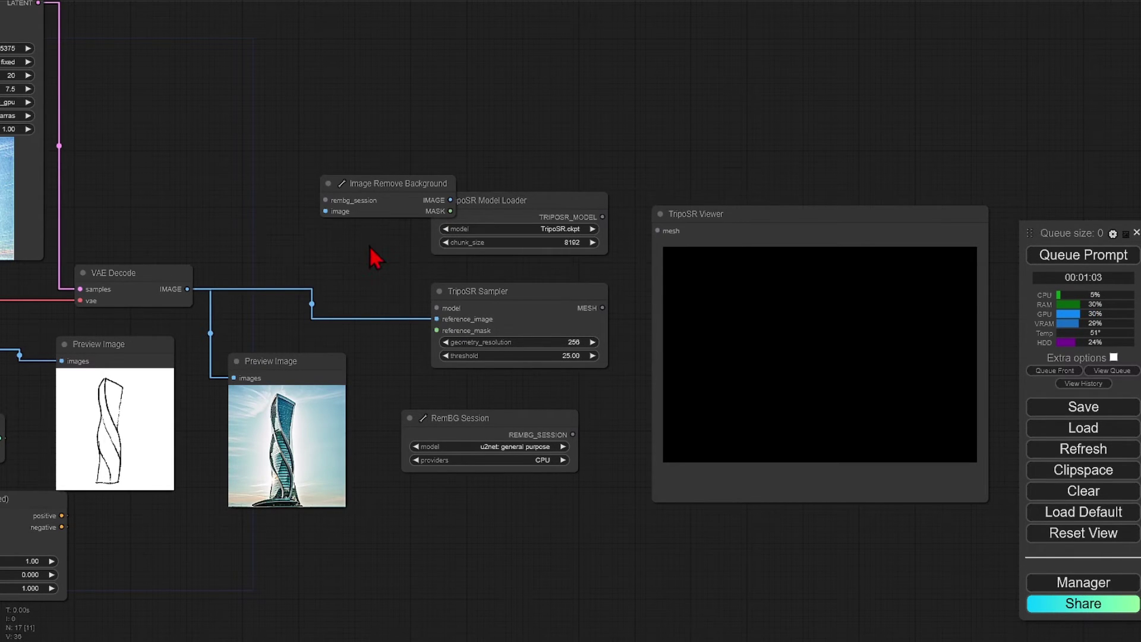
left_click_drag(382, 188, 488, 504)
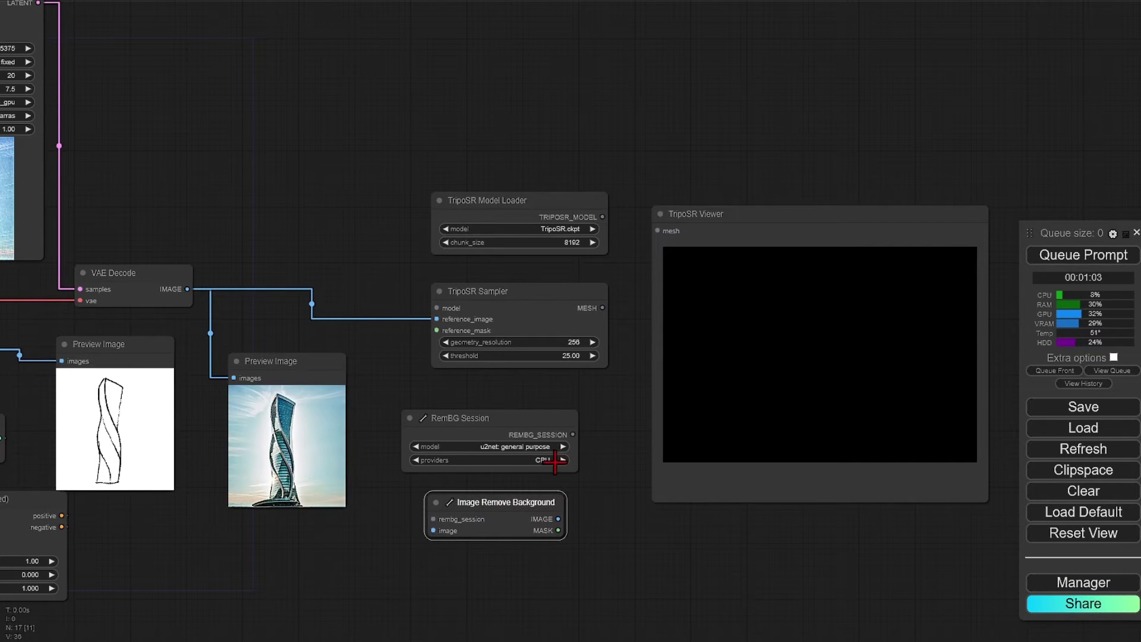
- Set RemBG Session providers to CUDA and feed VAE Decode's image into Image Remove Background
left_click(555, 460)
left_click(584, 479)
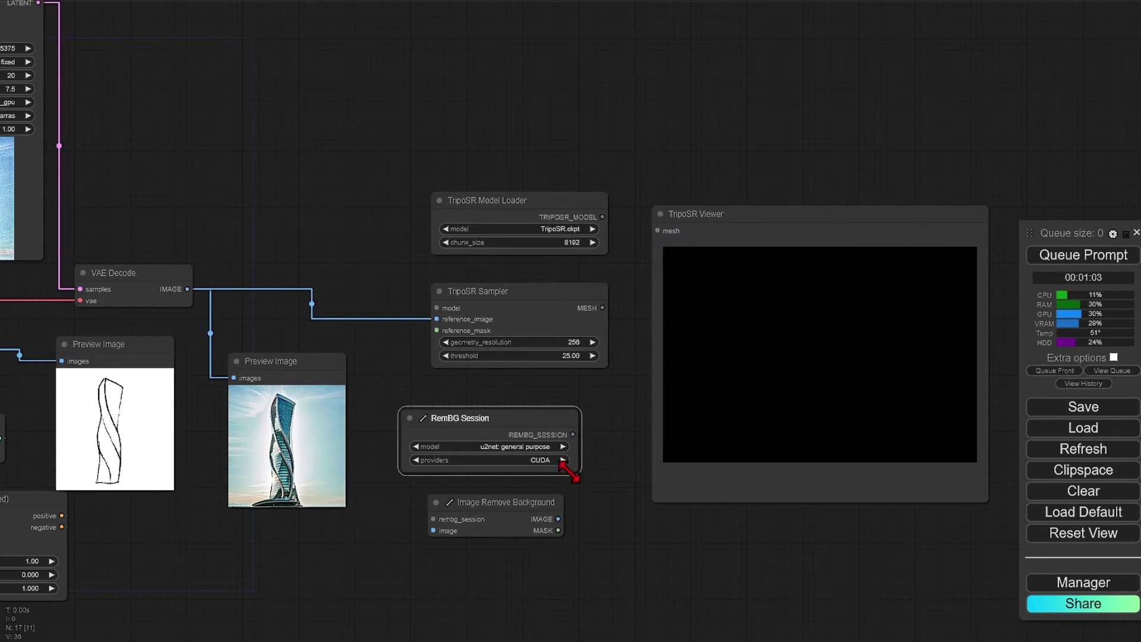
left_click_drag(509, 422, 433, 519)
left_click_drag(186, 288, 433, 530)
- Feed the removal MASK into reference_mask and preview it through Convert Mask to Image
left_click_drag(505, 502, 448, 451)
left_click_drag(504, 481, 436, 331)
left_click(531, 526)
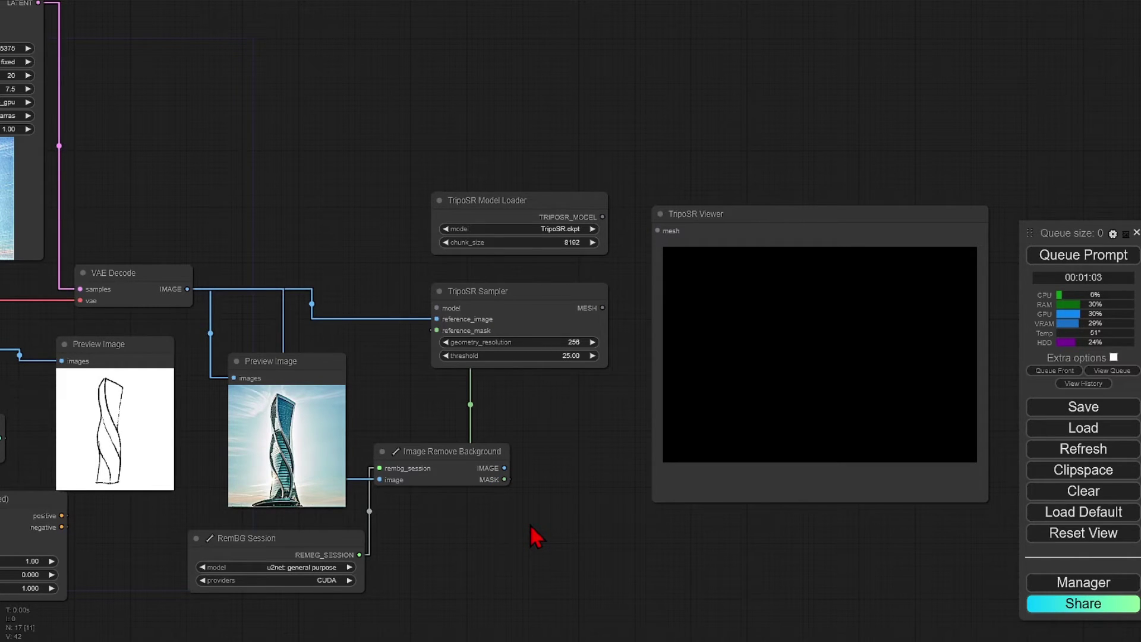
double_click(530, 527)
type("mask")
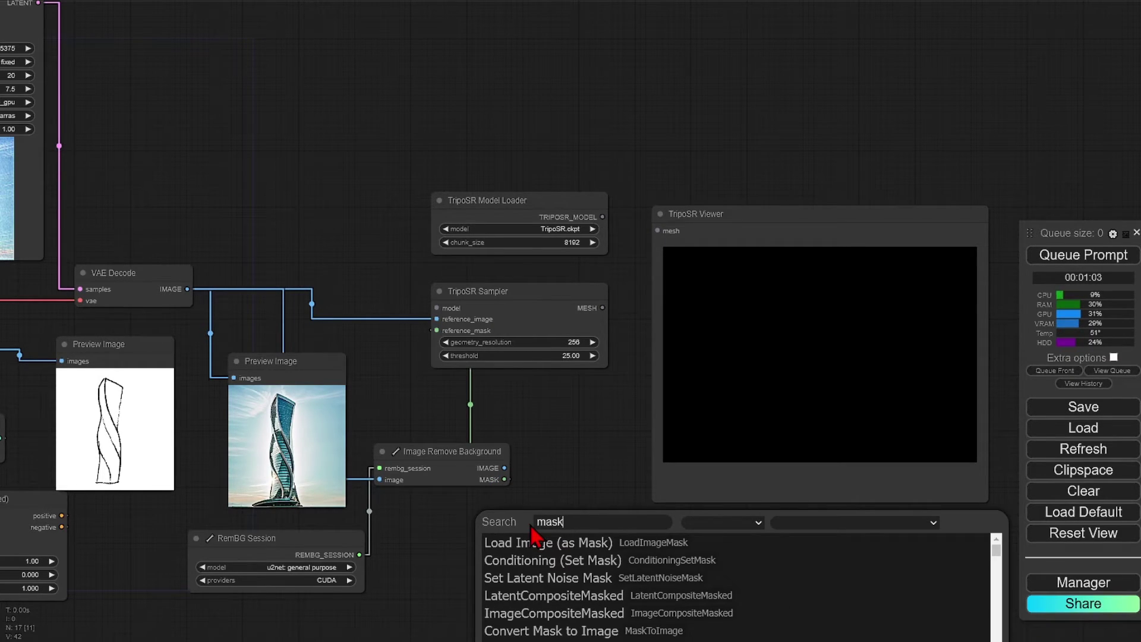
type(" t")
left_click(534, 542)
left_click_drag(504, 479, 535, 531)
left_click_drag(642, 531, 719, 518)
left_click(755, 591)
- Link TRIPOSR_MODEL to the Sampler's model input and set geometry_resolution to 512
left_click_drag(782, 229, 928, 139)
left_click_drag(509, 314, 599, 339)
left_click_drag(599, 220, 582, 337)
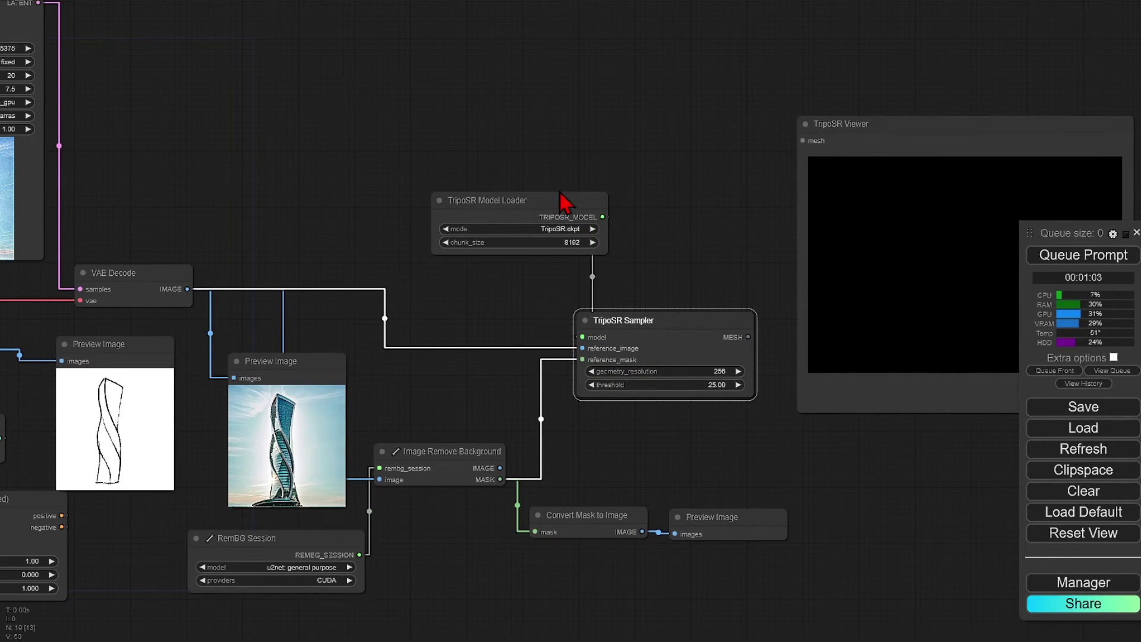
left_click_drag(565, 203, 431, 203)
left_click(723, 371)
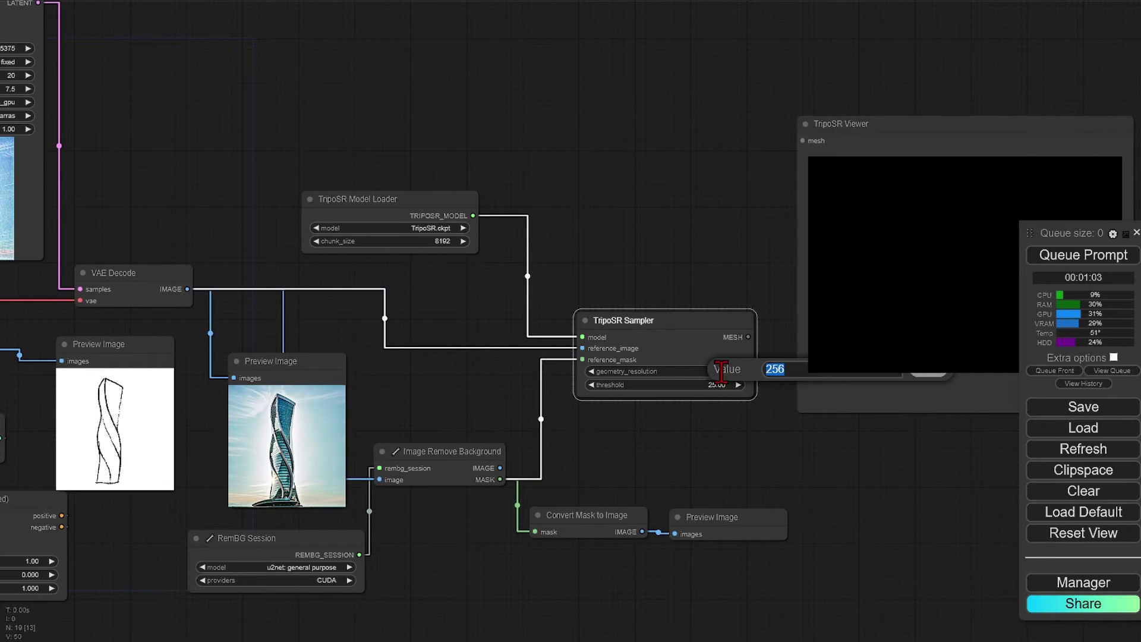
key("Return")
left_click_drag(700, 337, 671, 315)
- Wire the Sampler's MESH output into the TripoSR Viewer's mesh input and queue the workflow
left_click_drag(730, 257, 578, 256)
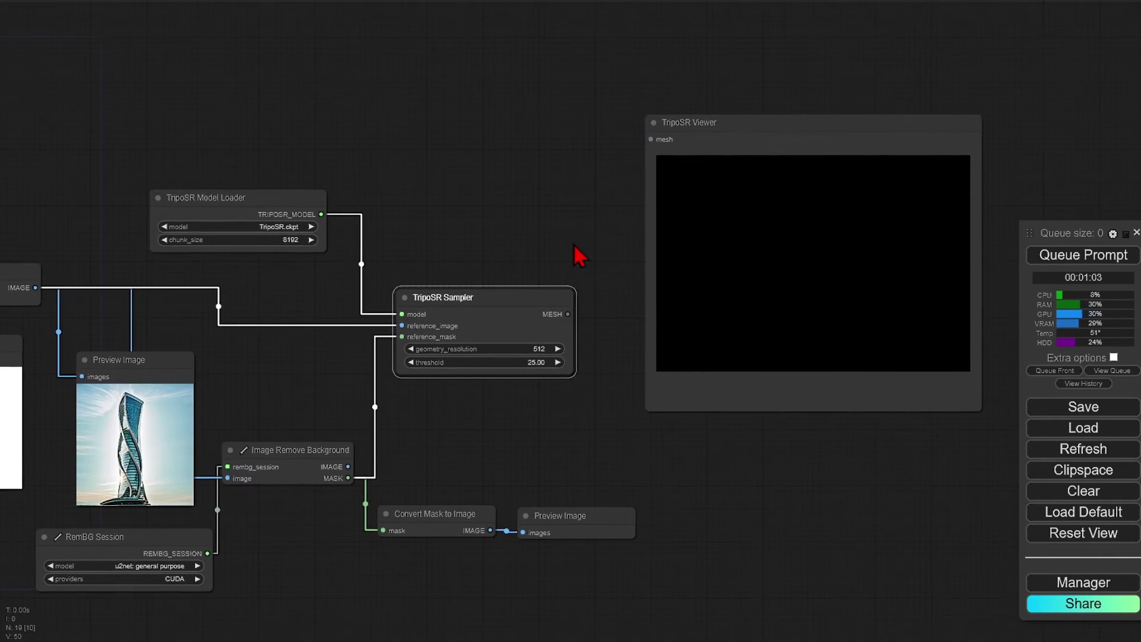
left_click_drag(568, 313, 715, 315)
scroll(349, 275, "down", 3)
scroll(349, 275, "left", 2)
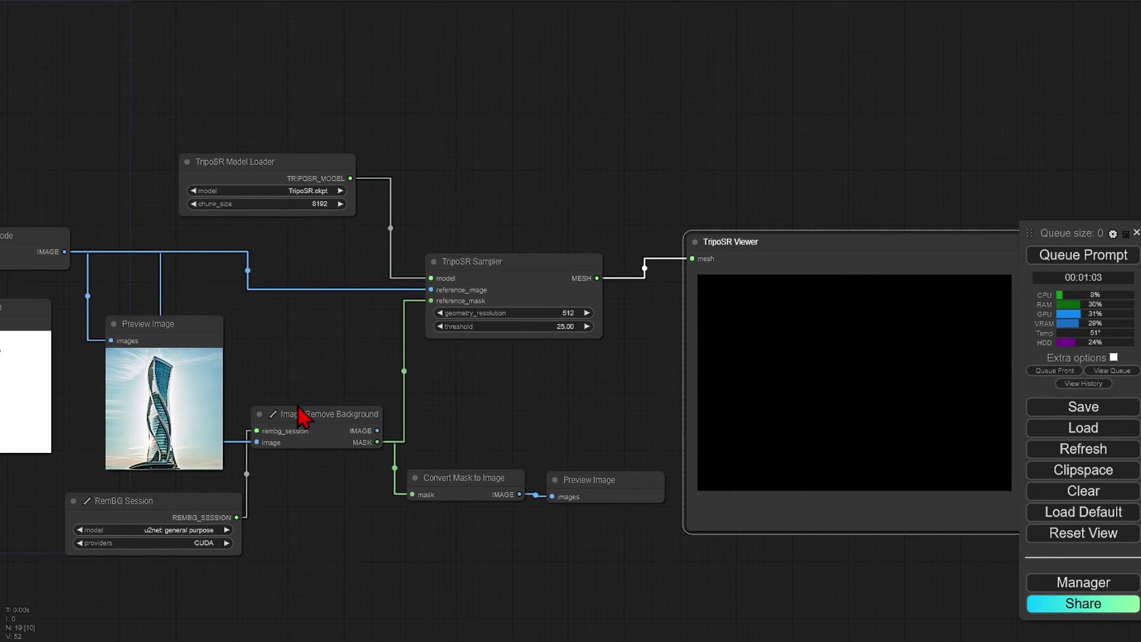
scroll(331, 364, "down", 1)
scroll(327, 364, "left", 2)
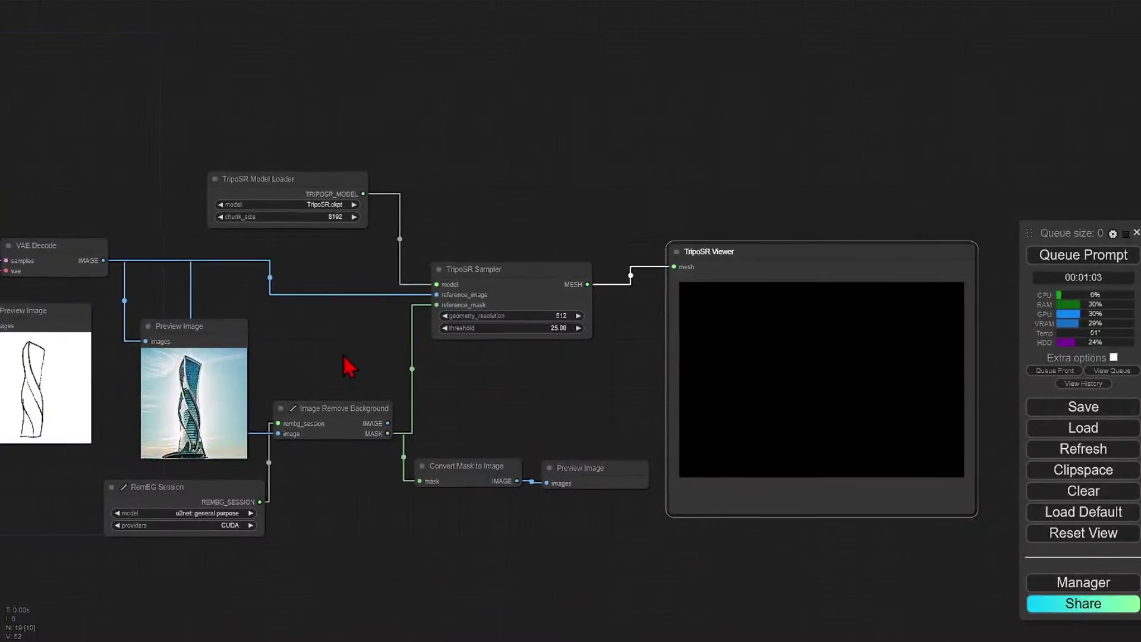
scroll(344, 357, "left", 1)
left_click_drag(89, 305, 119, 317)
left_click(1067, 256)
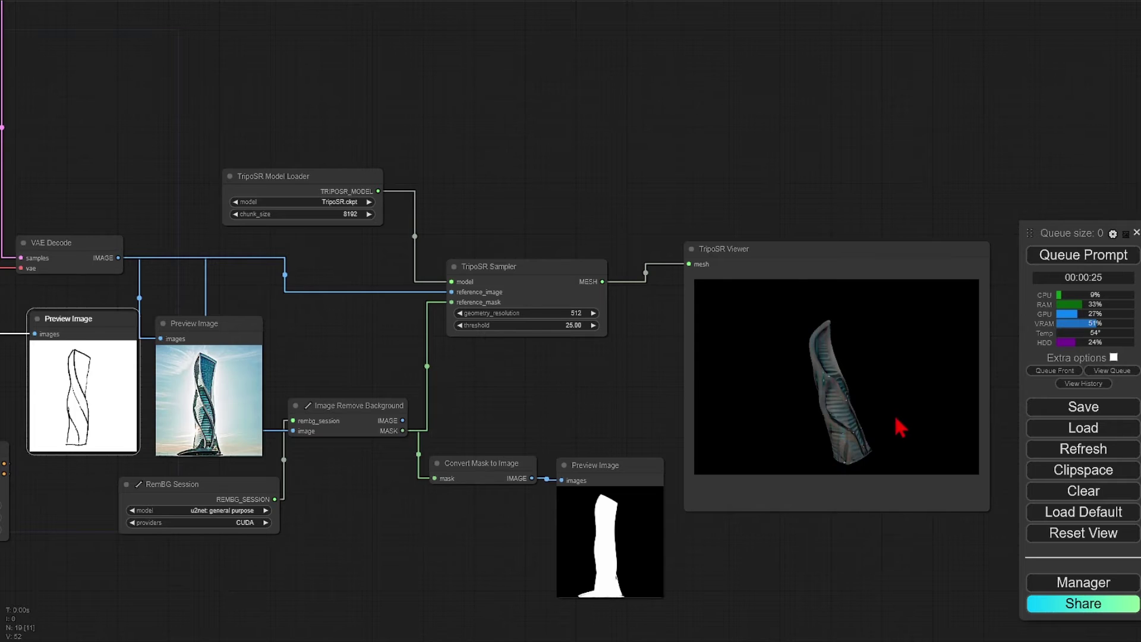
- Orbit the twisted glass tower mesh in the TripoSR Viewer until it stands upright
left_click_drag(894, 419, 825, 407)
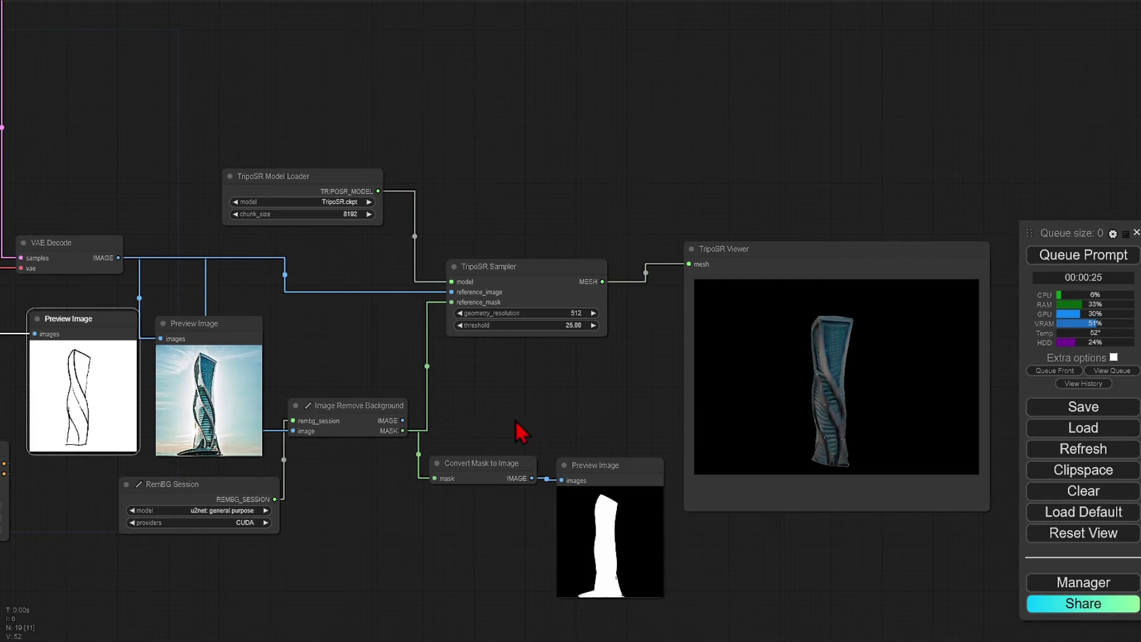
- Upload a different tower sketch through the Load Image node
scroll(244, 580, "down", 2)
left_click_drag(244, 580, 690, 562)
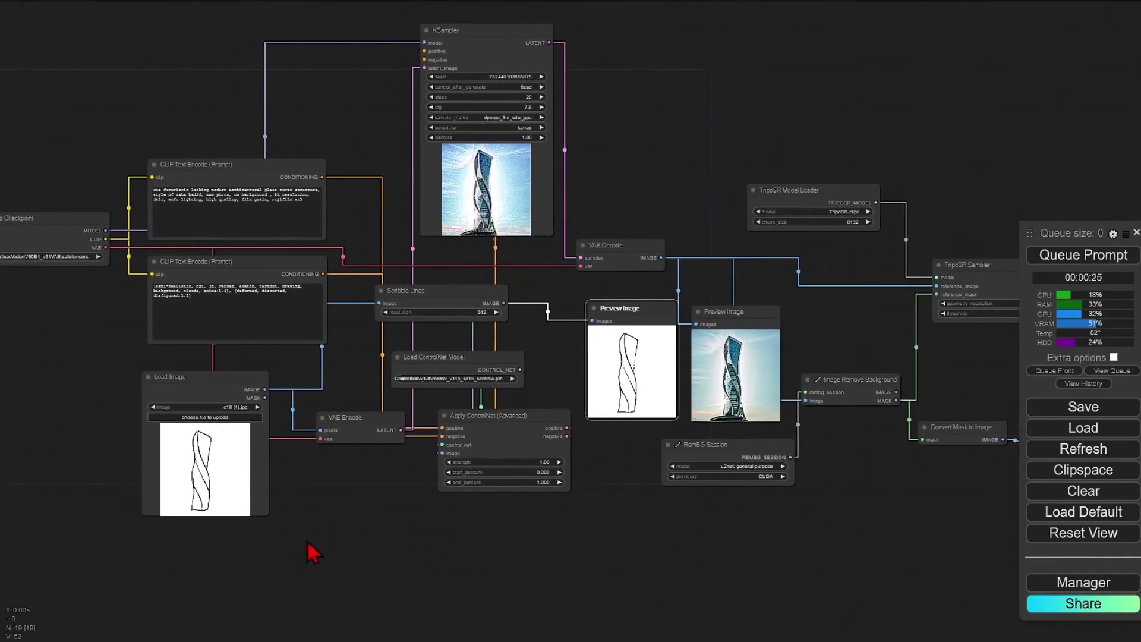
left_click_drag(314, 540, 311, 484)
scroll(311, 484, "up", 1)
left_click(286, 420)
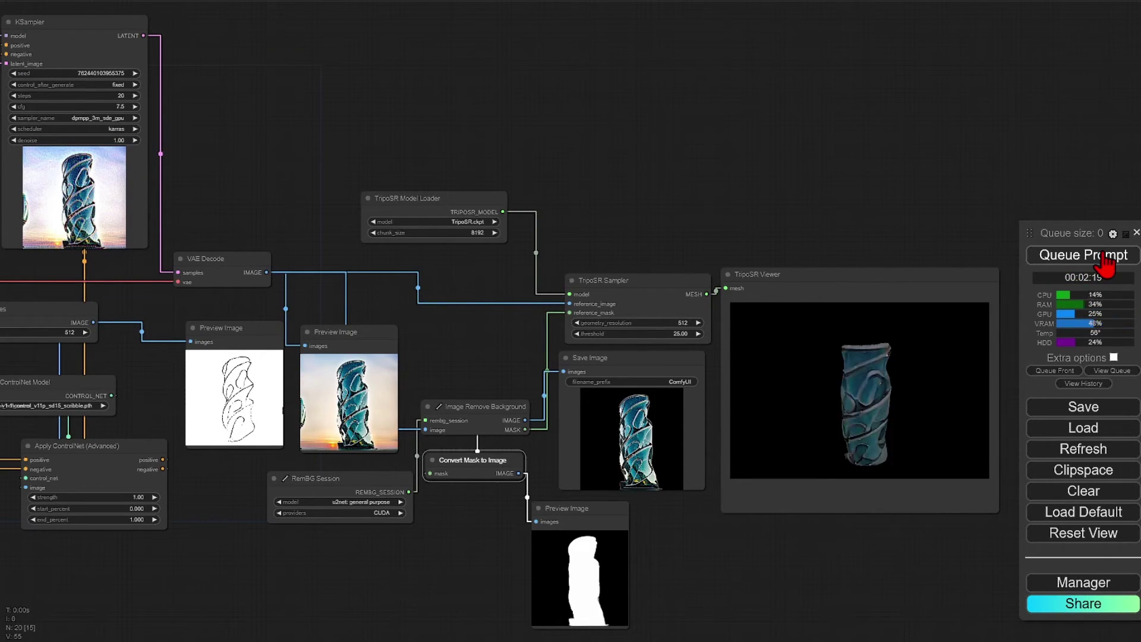
- Rotate the new bulkier blue tower mesh in the TripoSR Viewer to inspect it
left_click_drag(981, 336, 868, 438)
scroll(884, 394, "down", 5)
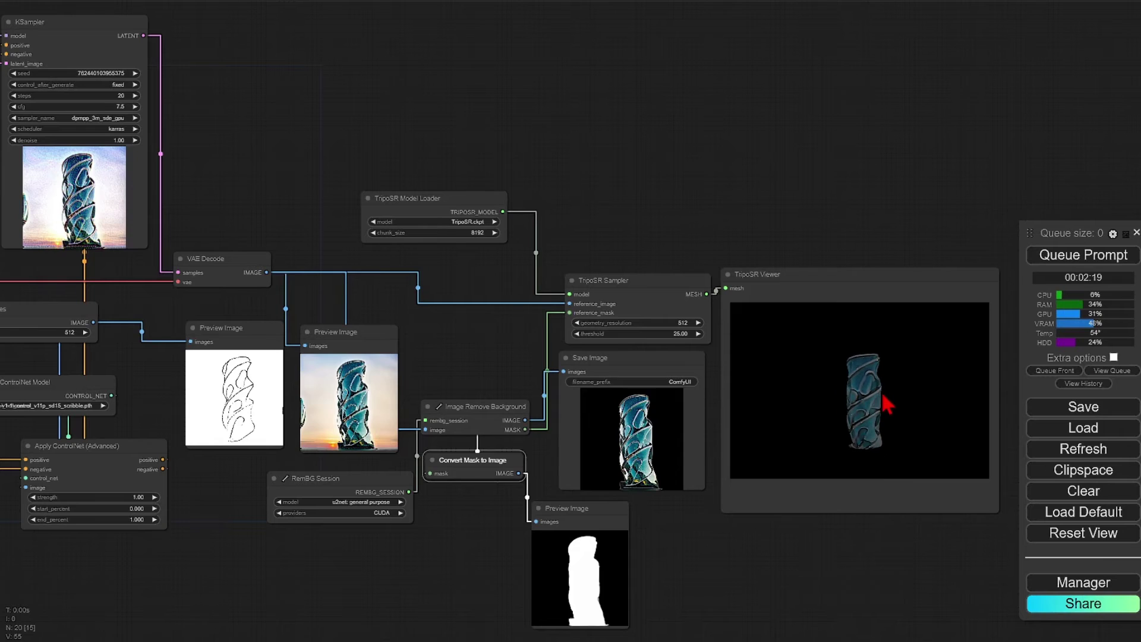
scroll(887, 407, "up", 2)
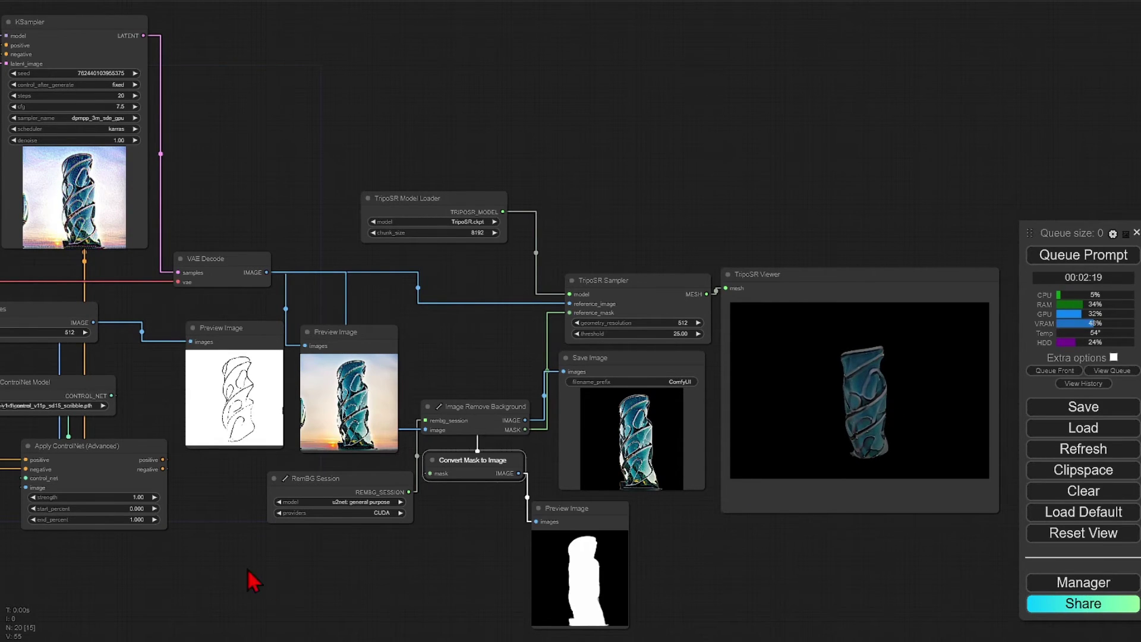
- Load the c9 sketch into Load Image and orbit the resulting tower mesh upright
mouse_move(253, 581)
left_mouse_down()
mouse_move(626, 558)
mouse_move(659, 574)
left_mouse_up()
left_click(271, 451)
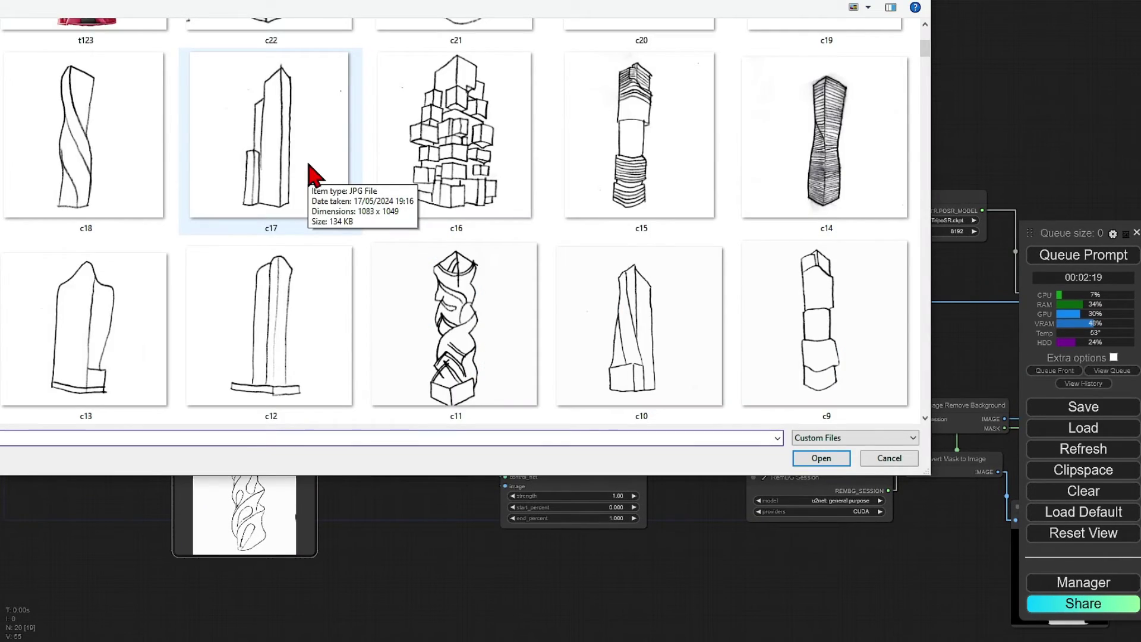
left_click(813, 335)
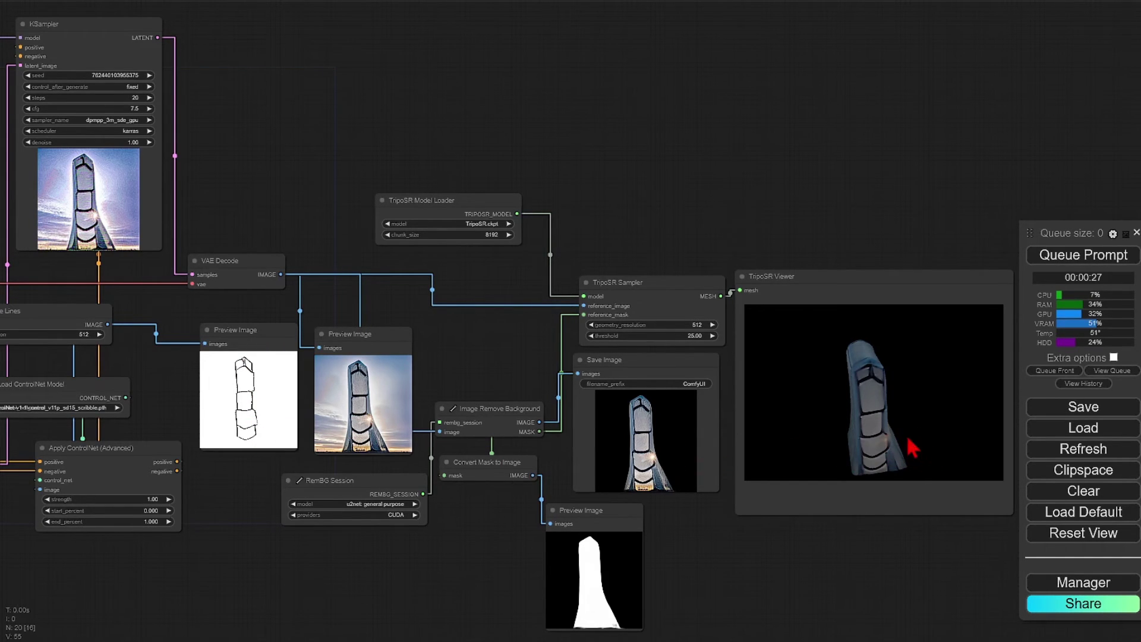
left_click_drag(886, 442, 930, 429)
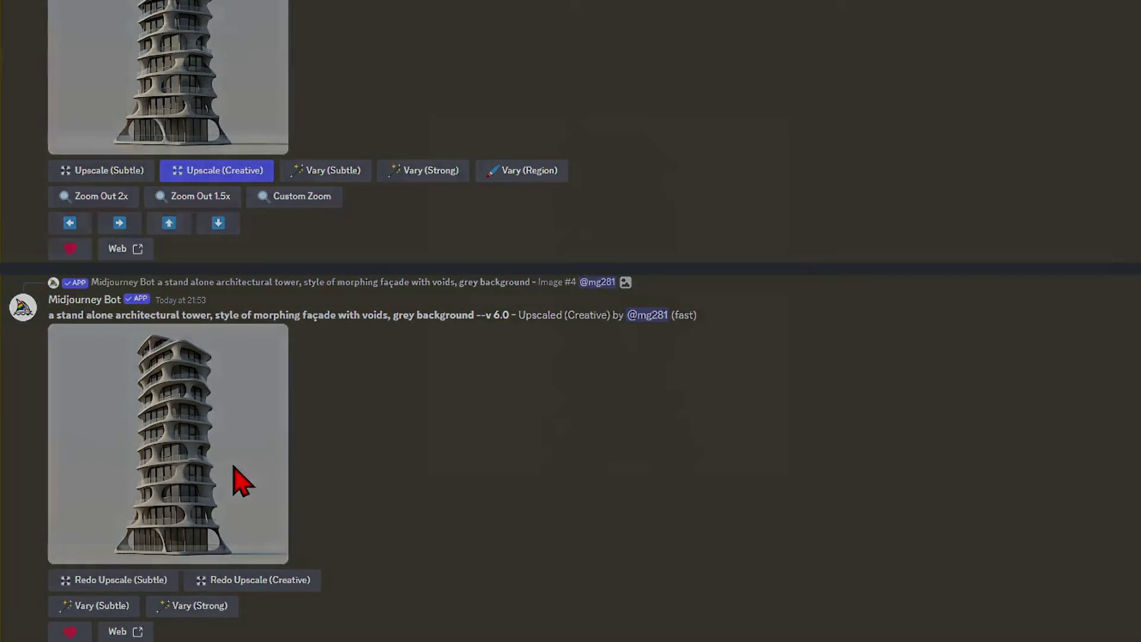
- Enlarge the upscaled Midjourney morphing-façade tower render to full size in Discord
left_click(235, 476)
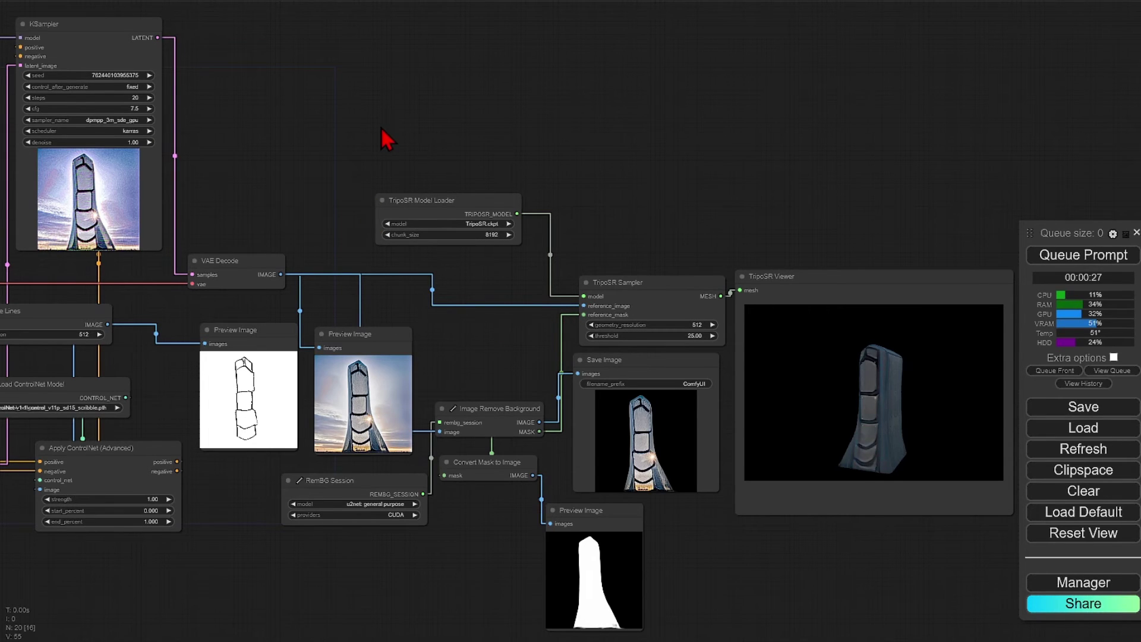
- Add a Load Image node feeding Image Remove Background and delete the extra Preview Image node
double_click(380, 126)
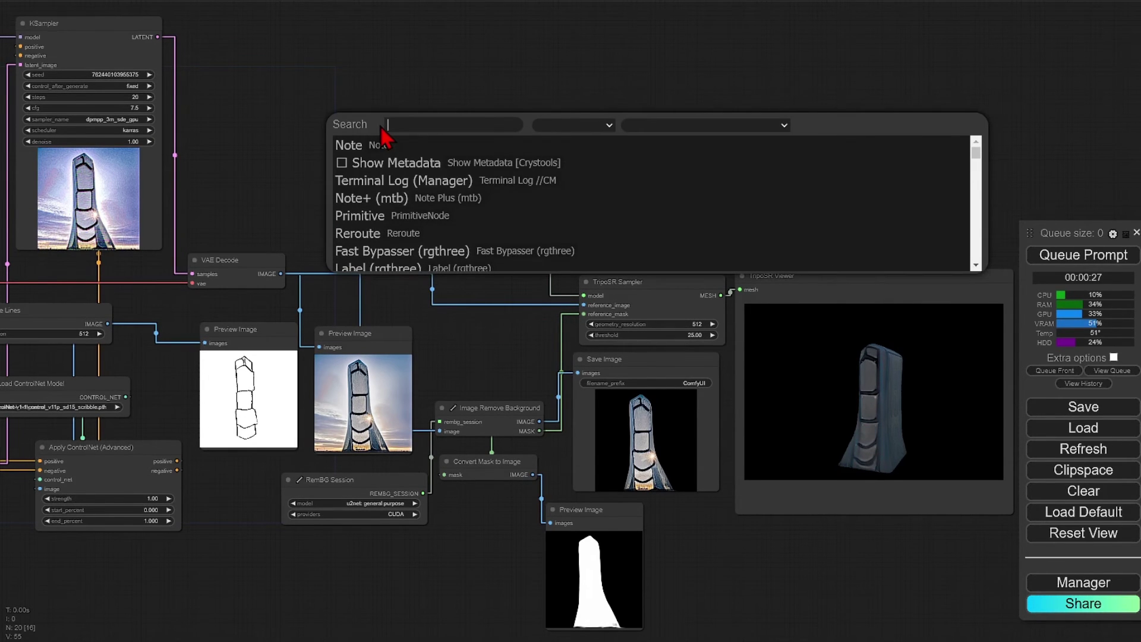
type("load image")
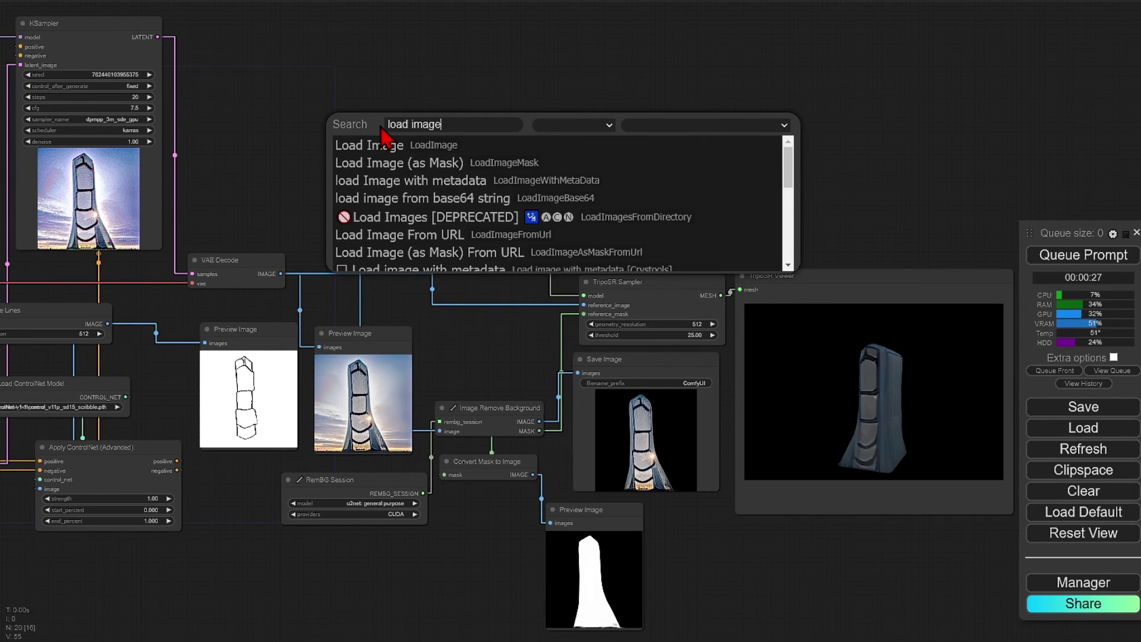
left_click(428, 145)
left_click_drag(472, 140, 584, 307)
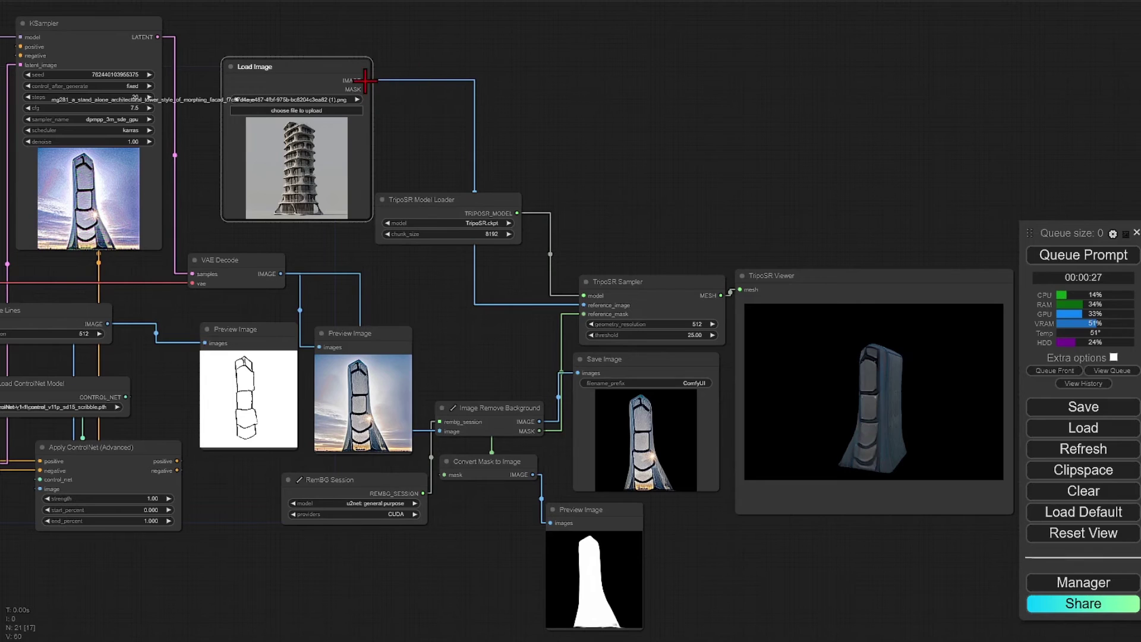
left_click_drag(365, 80, 441, 431)
left_click(356, 333)
key("Delete")
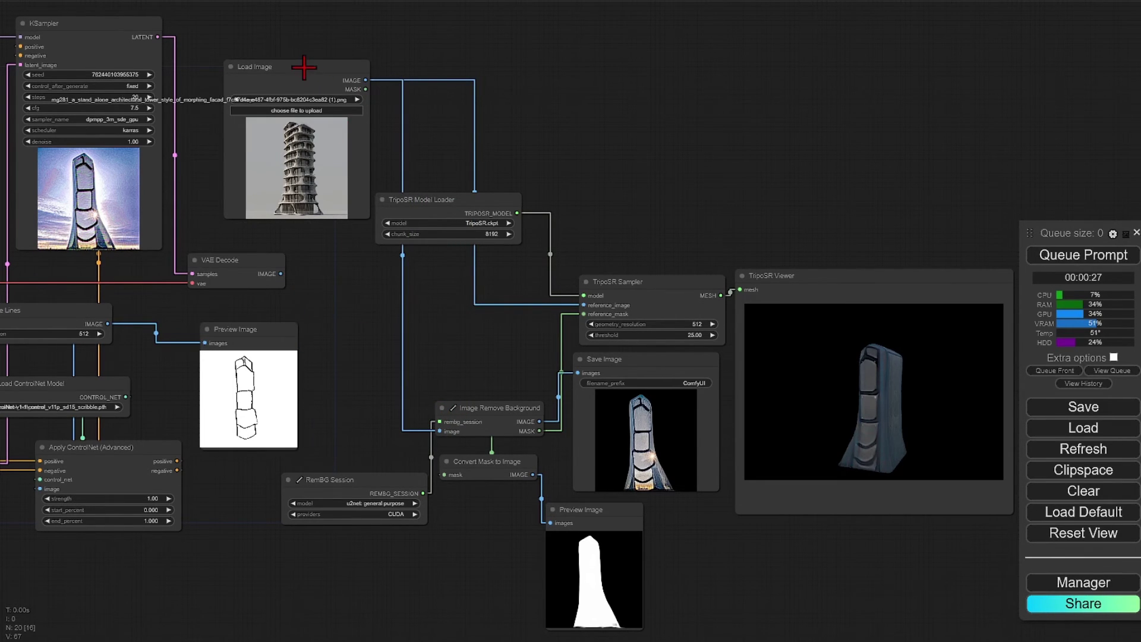
- Tidy Load Image beside the TripoSR Model Loader and enlarge the Viewer to inspect the new tower mesh
left_click_drag(306, 65, 399, 244)
left_click_drag(416, 200, 495, 129)
left_click_drag(405, 262, 426, 230)
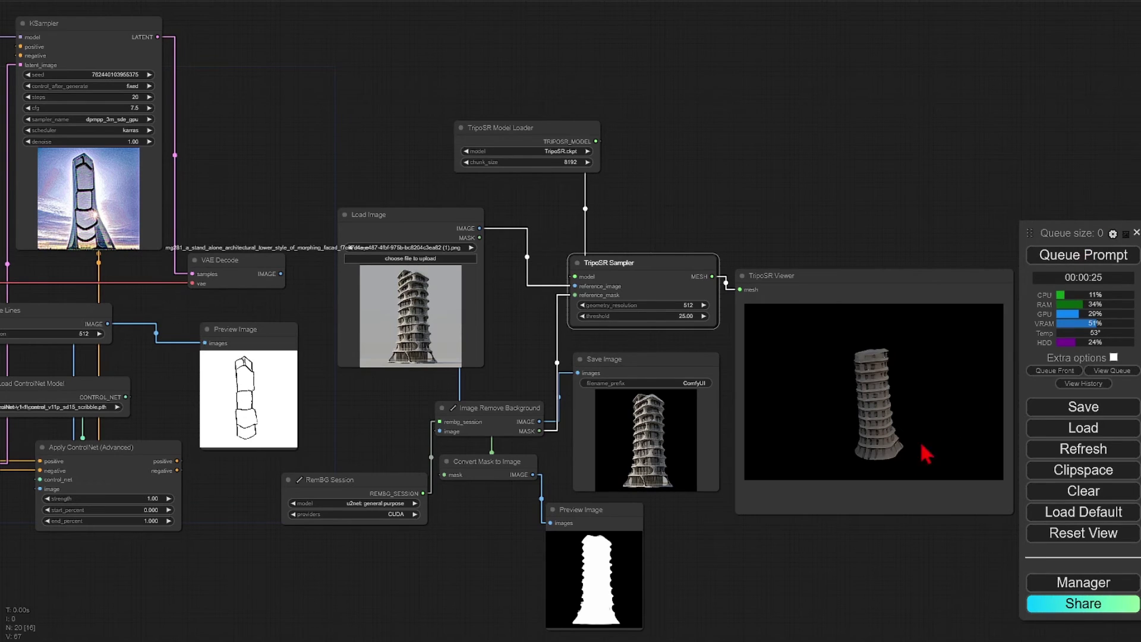
left_click_drag(926, 455, 1116, 487)
left_click(1136, 233)
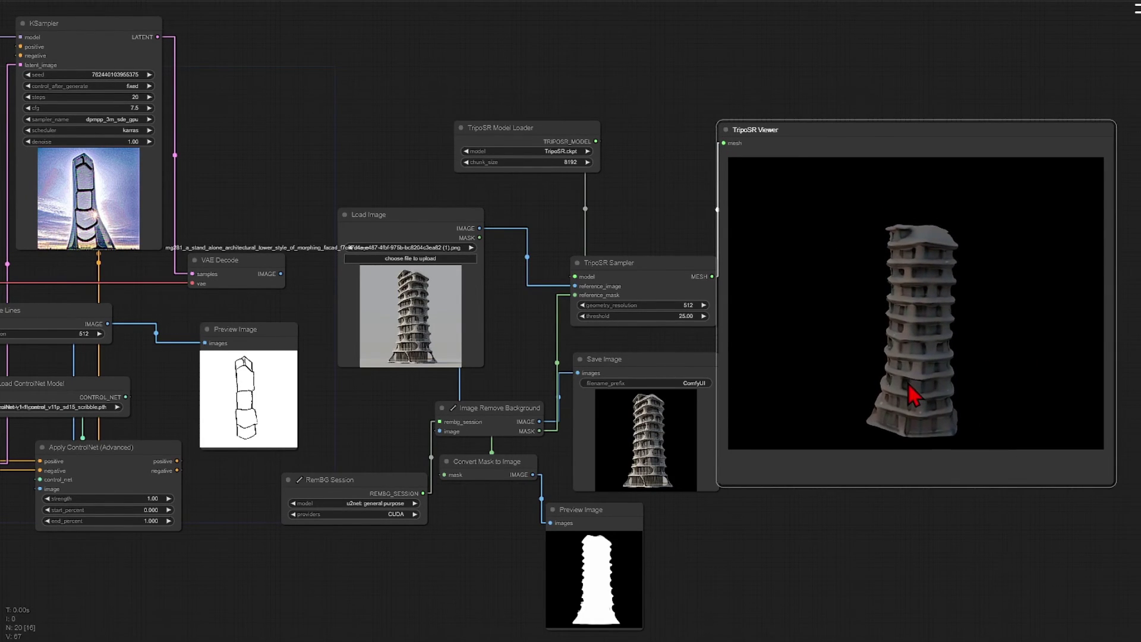
left_click_drag(930, 295, 943, 325)
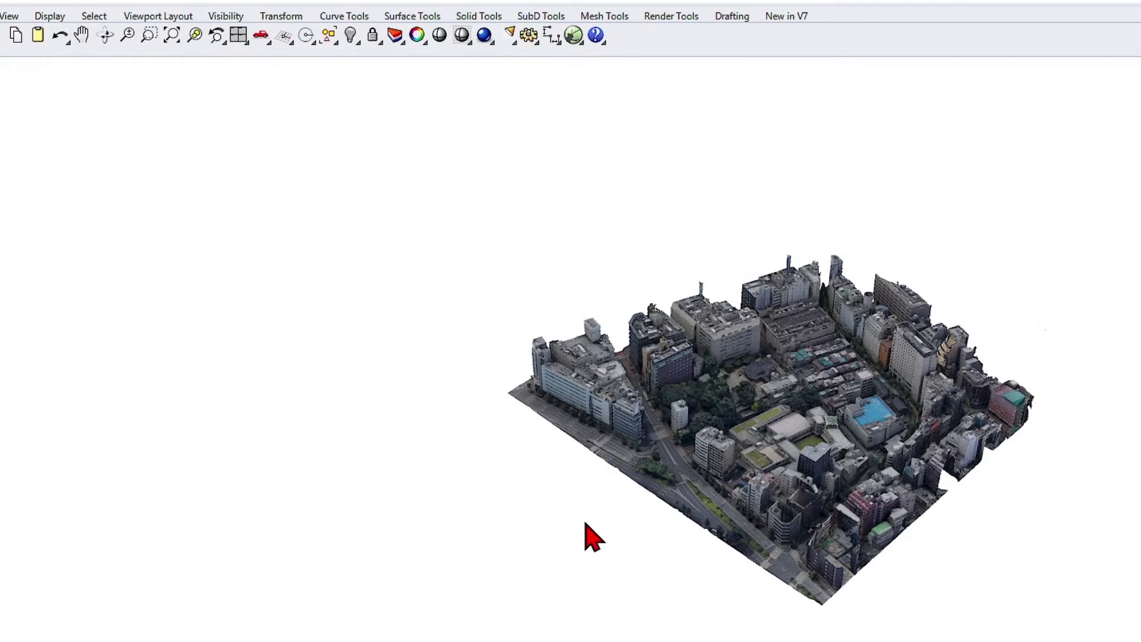
- Paste the generated tower mesh into the textured Rhino city model
key("ctrl+v")
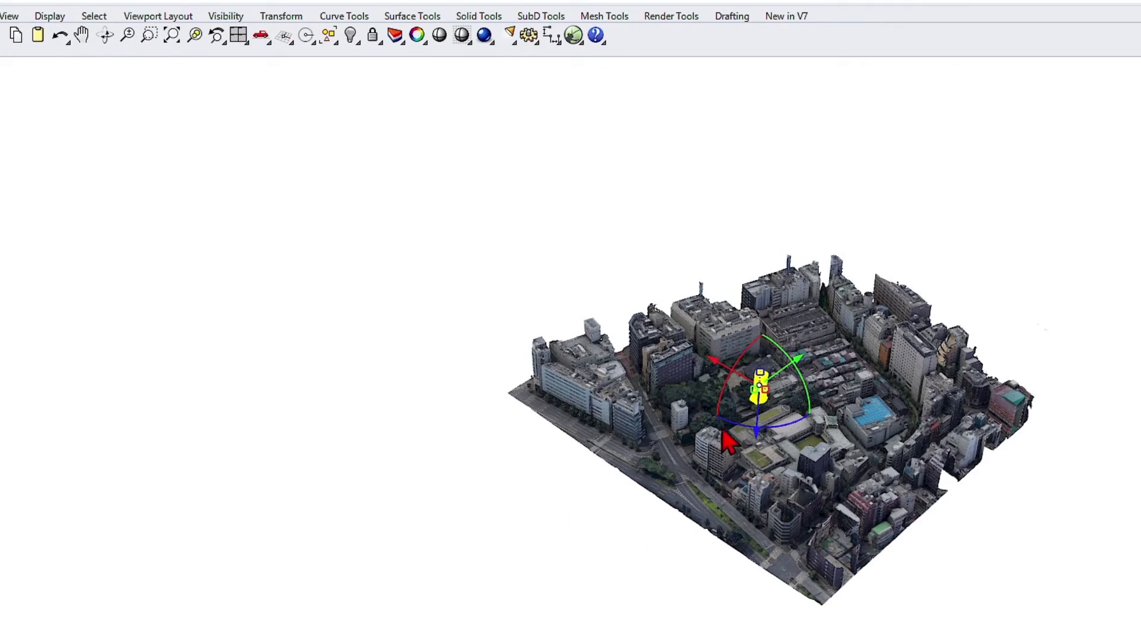
scroll(839, 389, "up", 10)
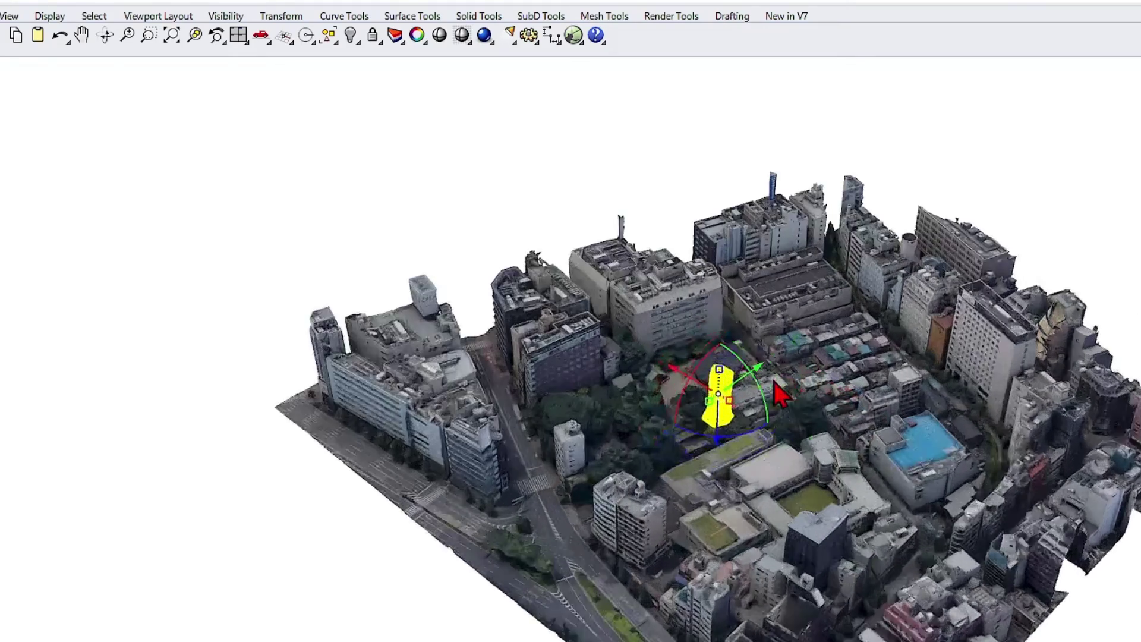
scroll(755, 419, "up", 4)
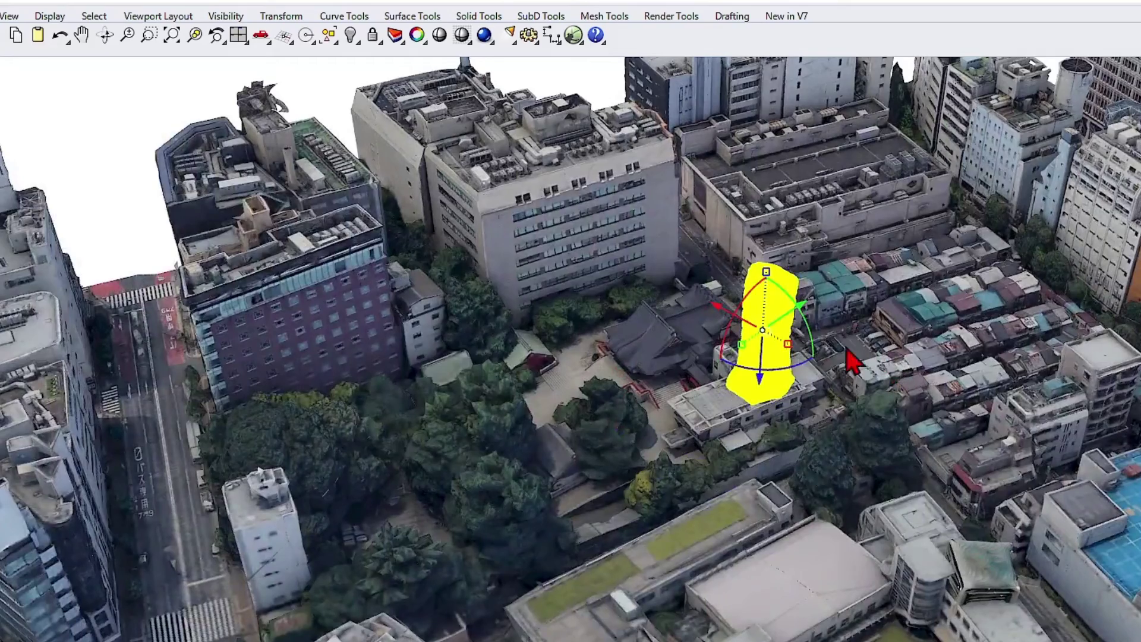
left_click(963, 408)
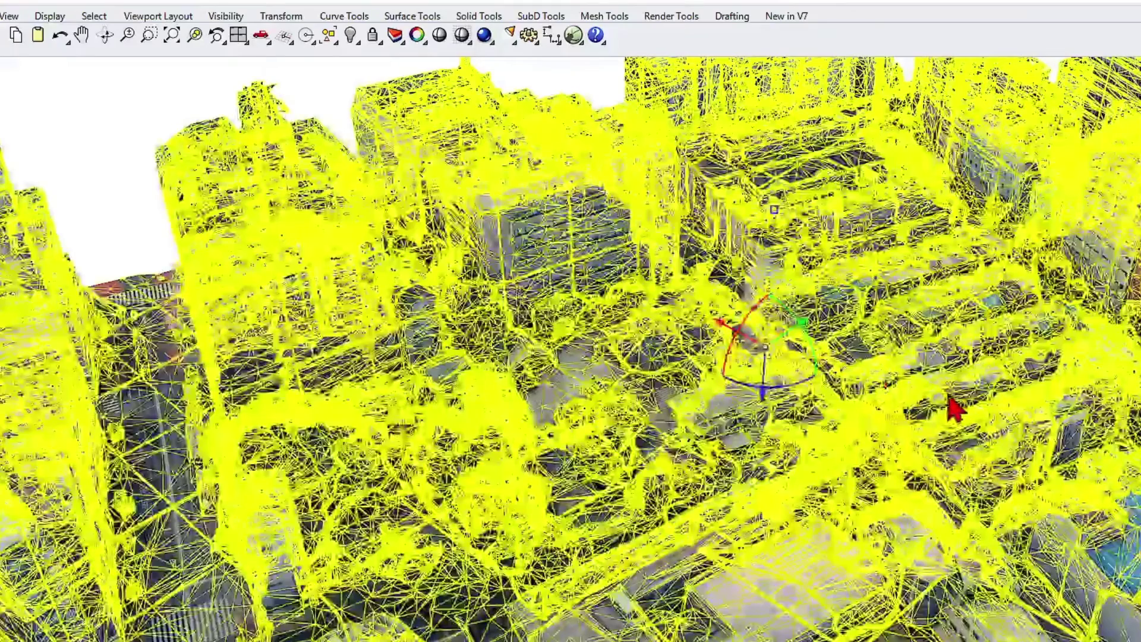
scroll(981, 428, "down", 3)
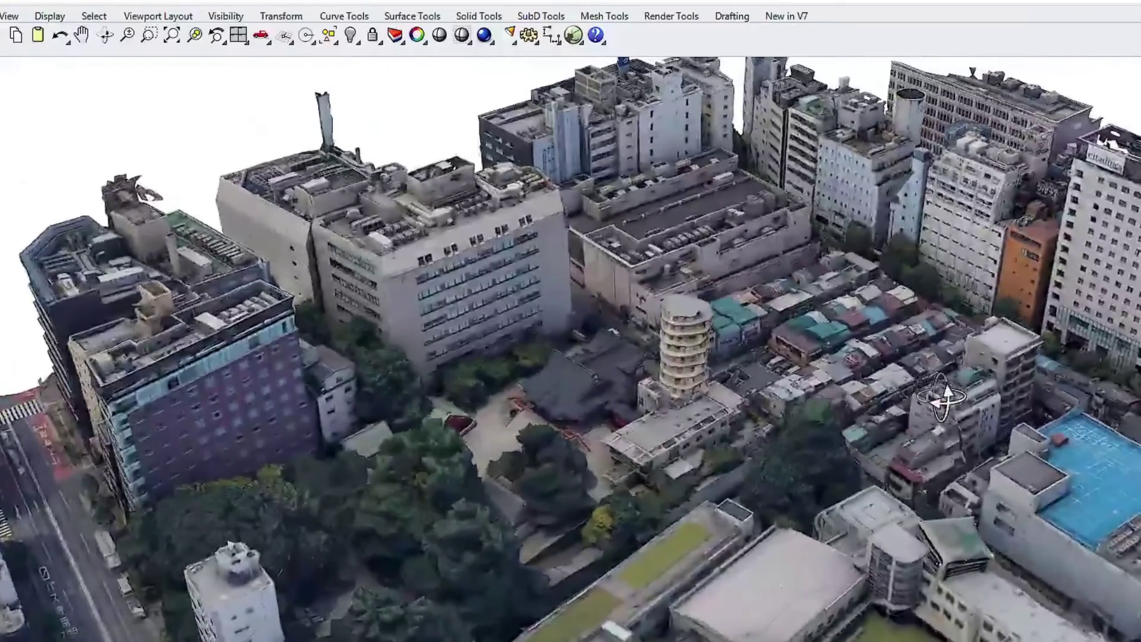
scroll(641, 380, "up", 5)
scroll(641, 380, "up", 2)
- Raise the tower higher within the city using the gumball
left_click(667, 363)
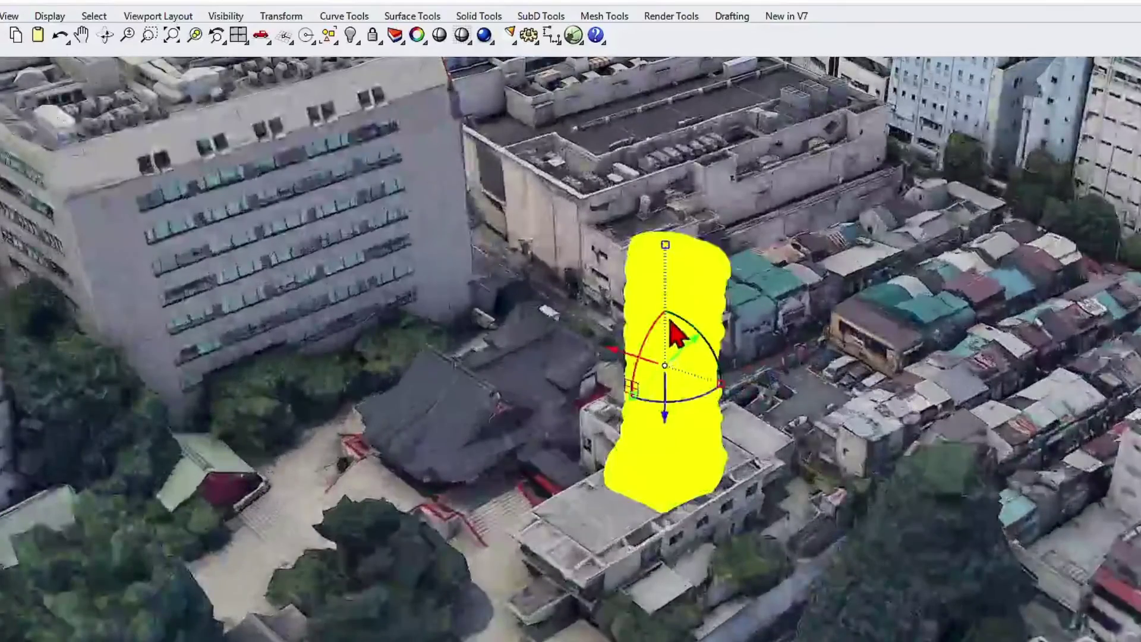
left_click_drag(671, 436, 711, 255)
key("Escape")
scroll(817, 372, "down", 4)
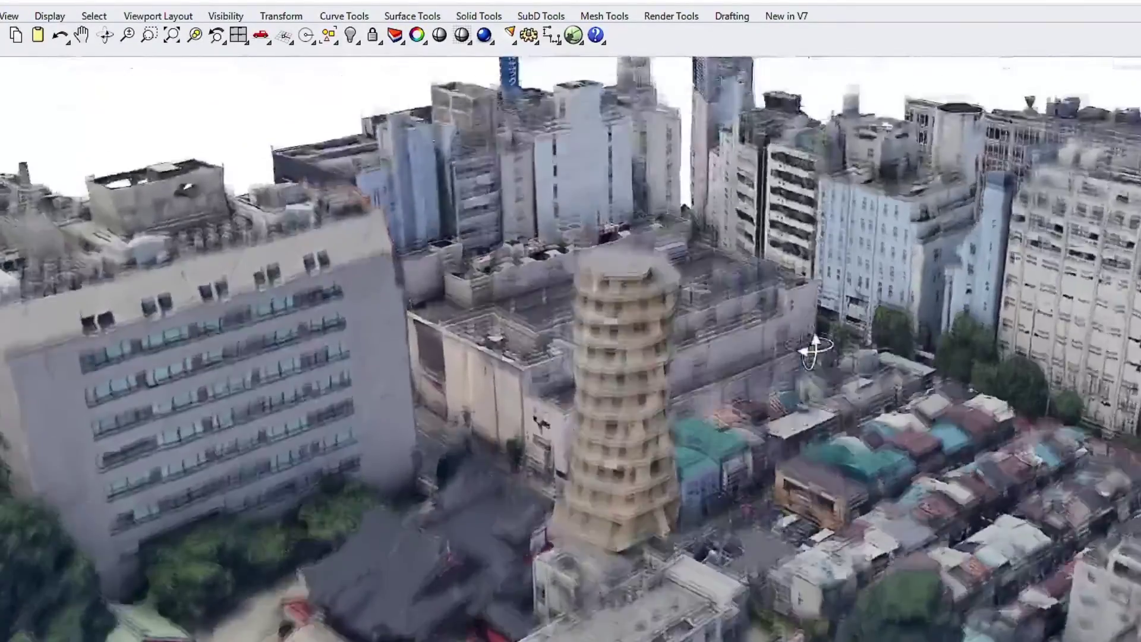
scroll(859, 356, "up", 5)
scroll(859, 356, "down", 3)
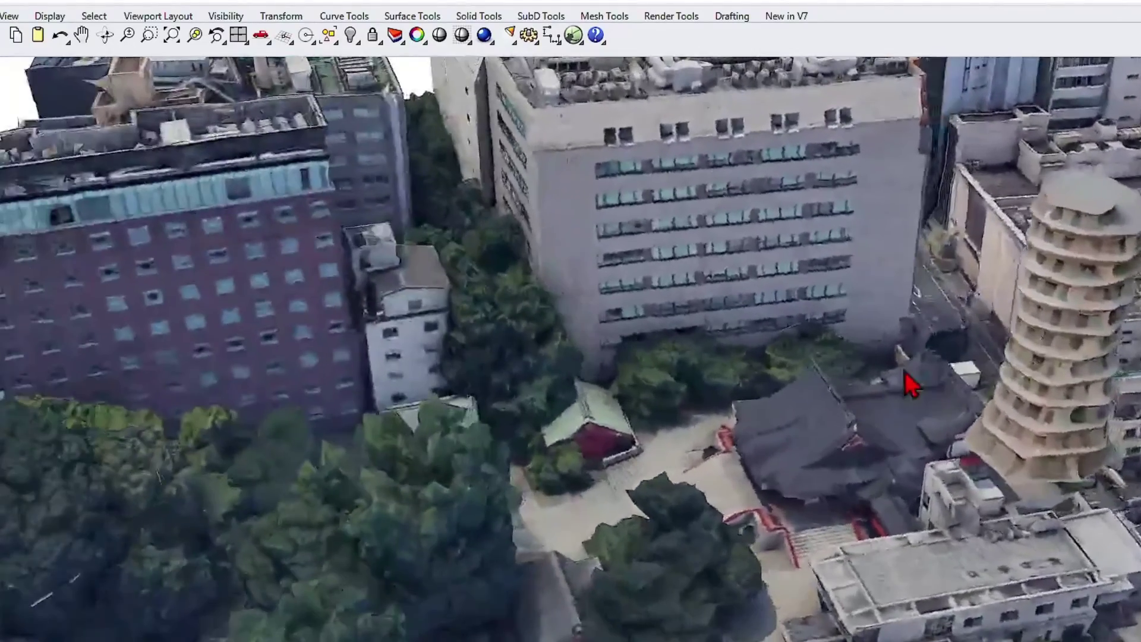
scroll(1010, 395, "up", 4)
- Shift the tower left among the buildings beside the street and orbit to check placement
left_click_drag(1027, 399, 285, 580)
left_click(527, 461)
scroll(527, 461, "down", 1)
left_click_drag(369, 475, 89, 540)
scroll(458, 412, "down", 3)
left_click(532, 407)
left_click_drag(531, 407, 433, 509)
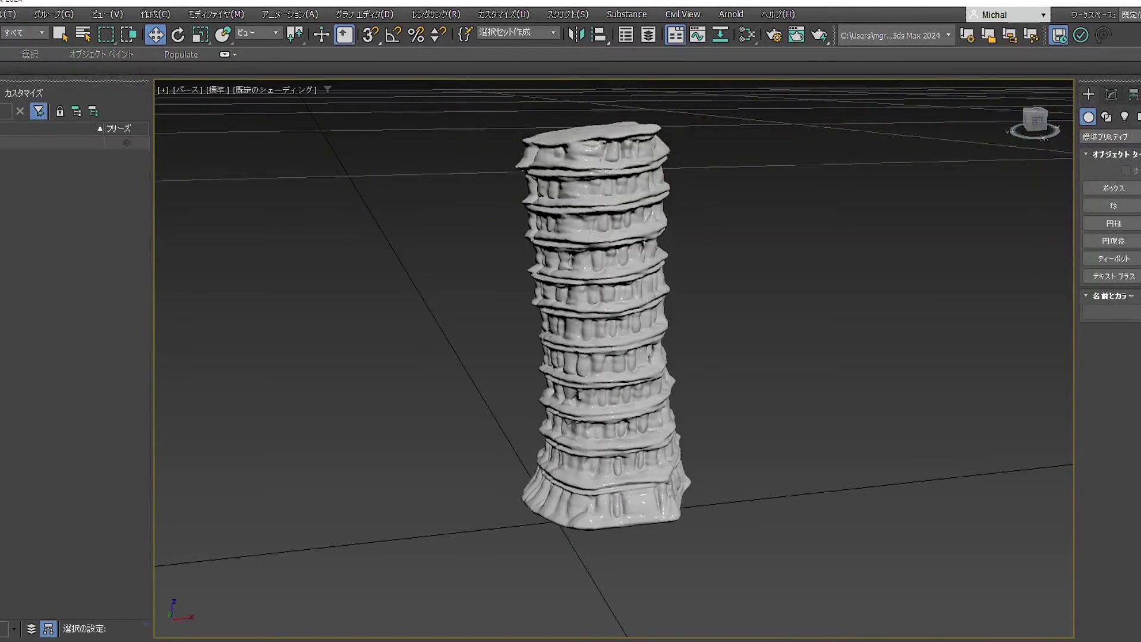
- Select the imported tower and zoom and pan the viewport to frame it
left_click(633, 334)
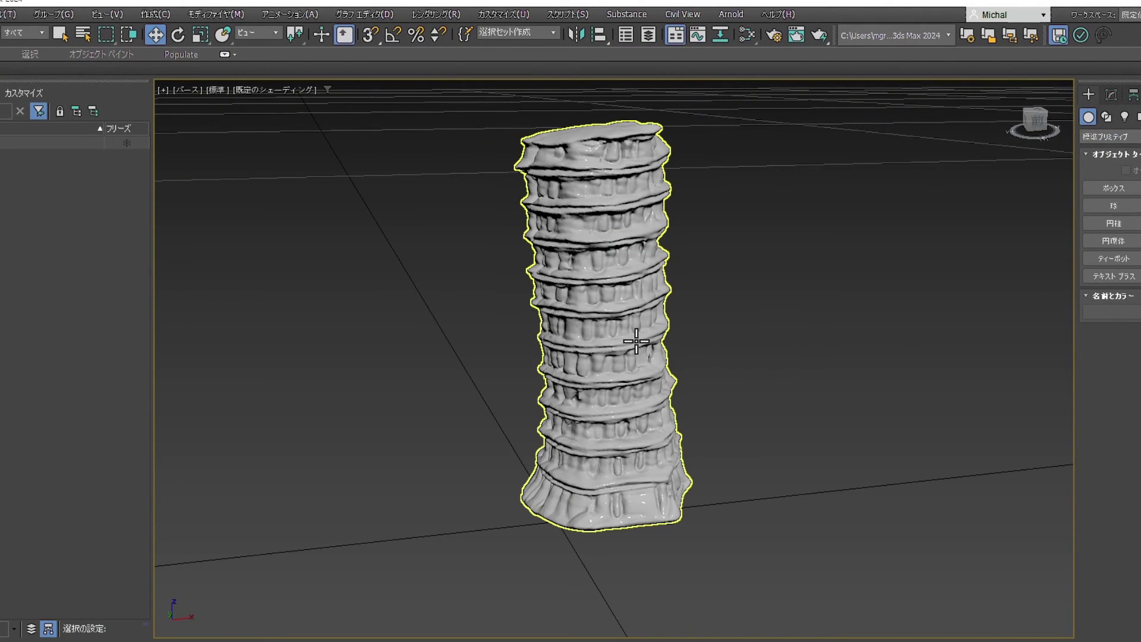
scroll(630, 310, "up", 3)
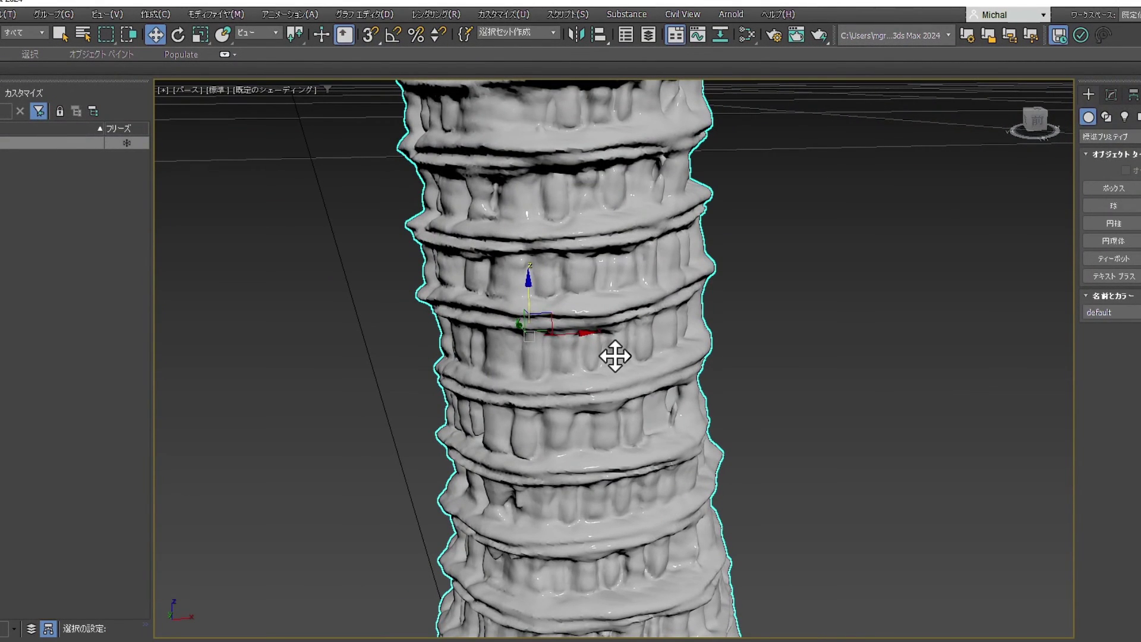
scroll(794, 366, "down", 5)
left_click(811, 364)
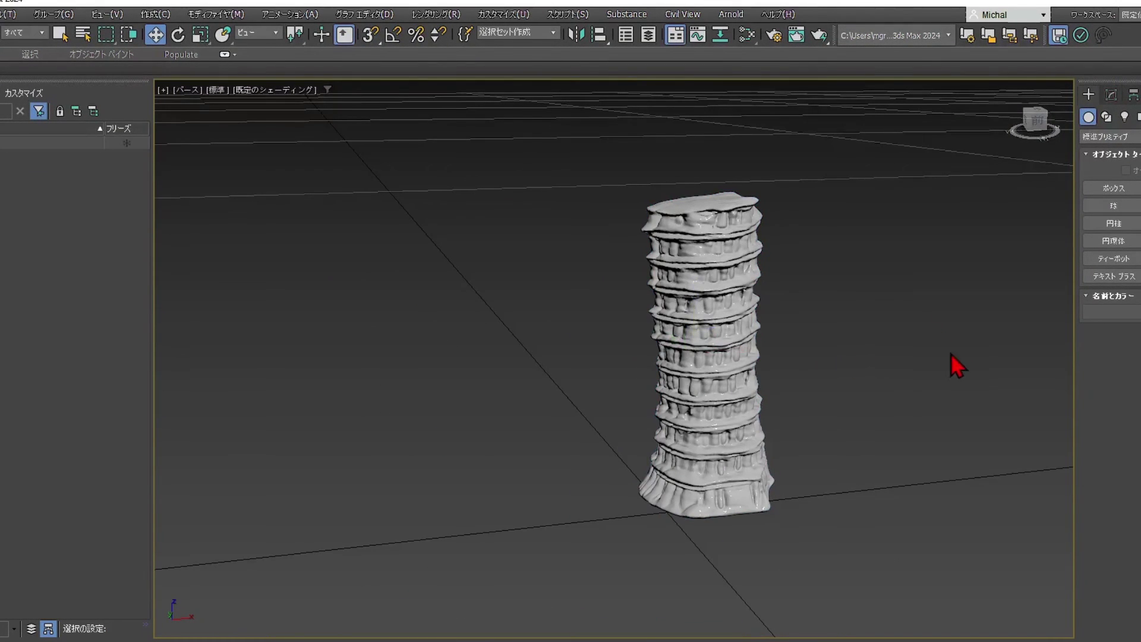
left_click_drag(937, 364, 851, 347)
- Orbit around the tower and switch the viewport shading to クレイ (Clay)
left_click(670, 371)
scroll(671, 372, "up", 2)
scroll(671, 371, "up", 2)
scroll(668, 373, "down", 1)
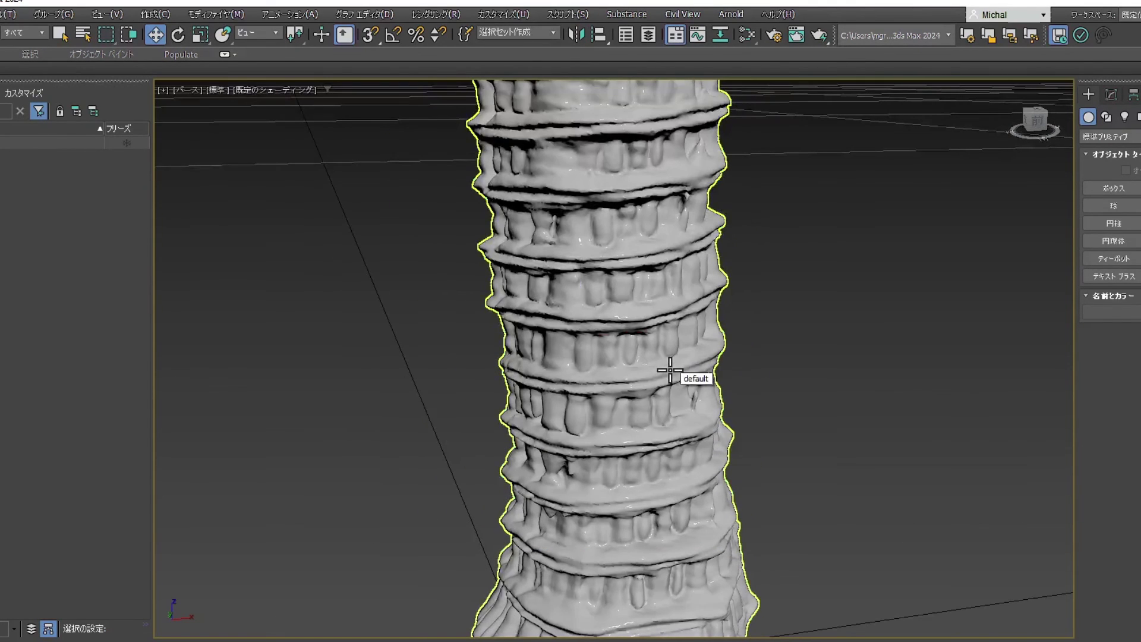
left_click(678, 369)
left_click_drag(678, 369, 655, 325)
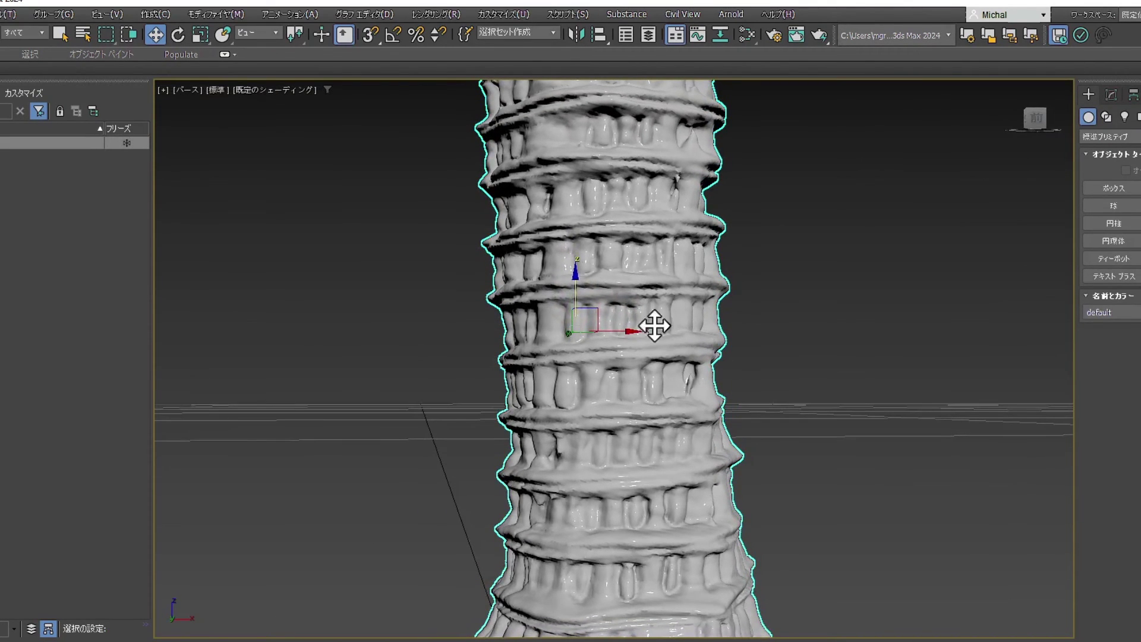
left_click(296, 89)
left_click(289, 185)
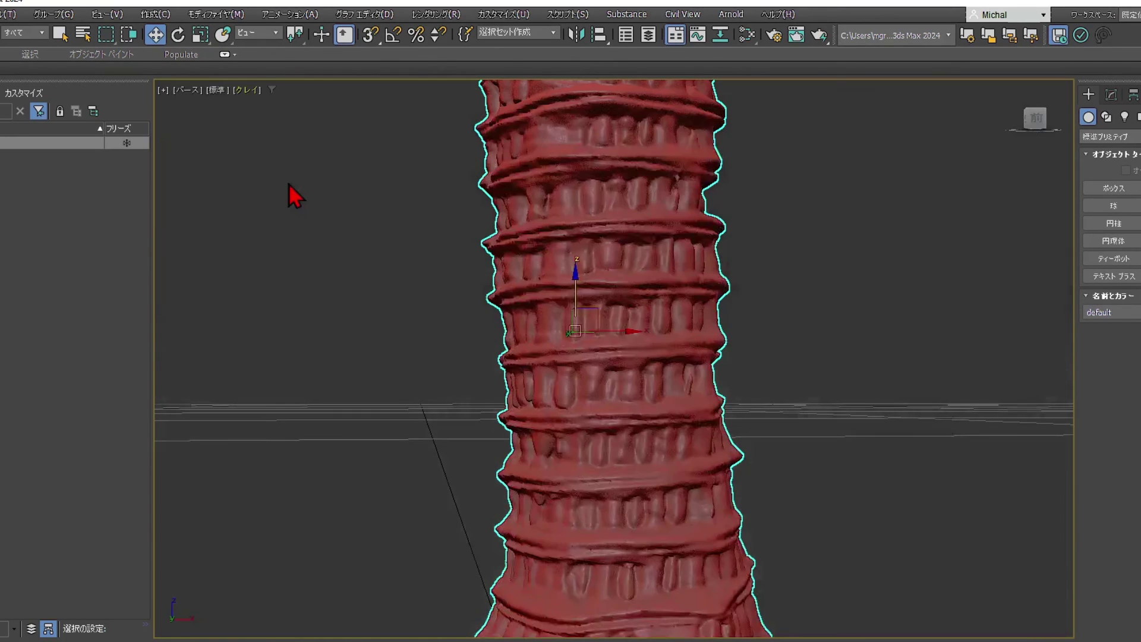
left_click(849, 520)
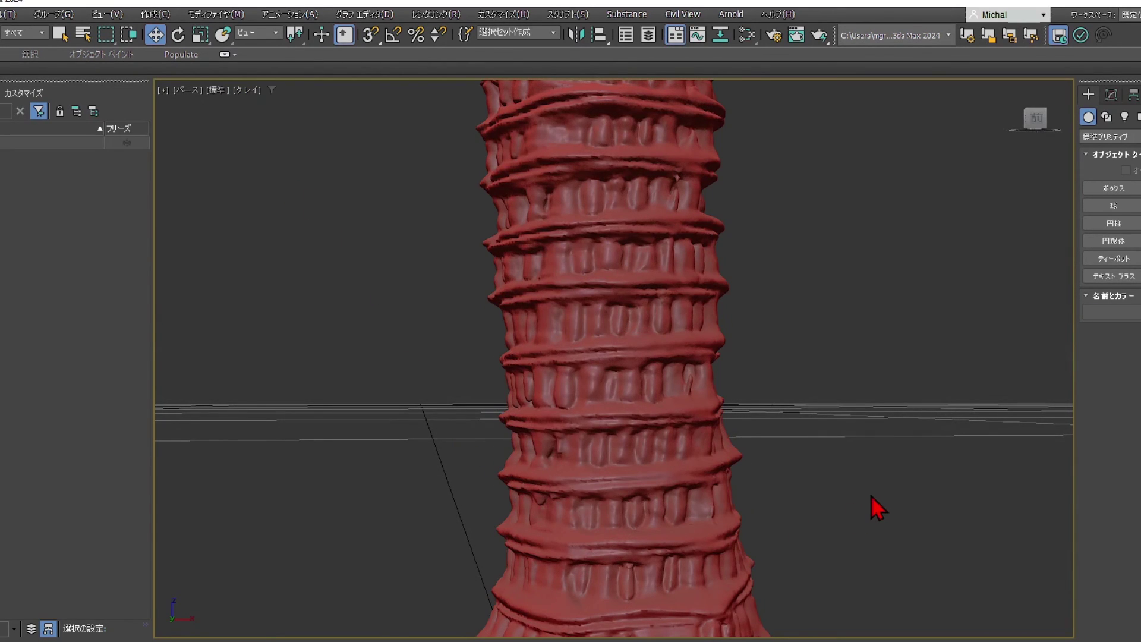
- Scroll the CRM model card down to its single-image-to-textured-mesh pipeline diagram
scroll(832, 409, "down", 3)
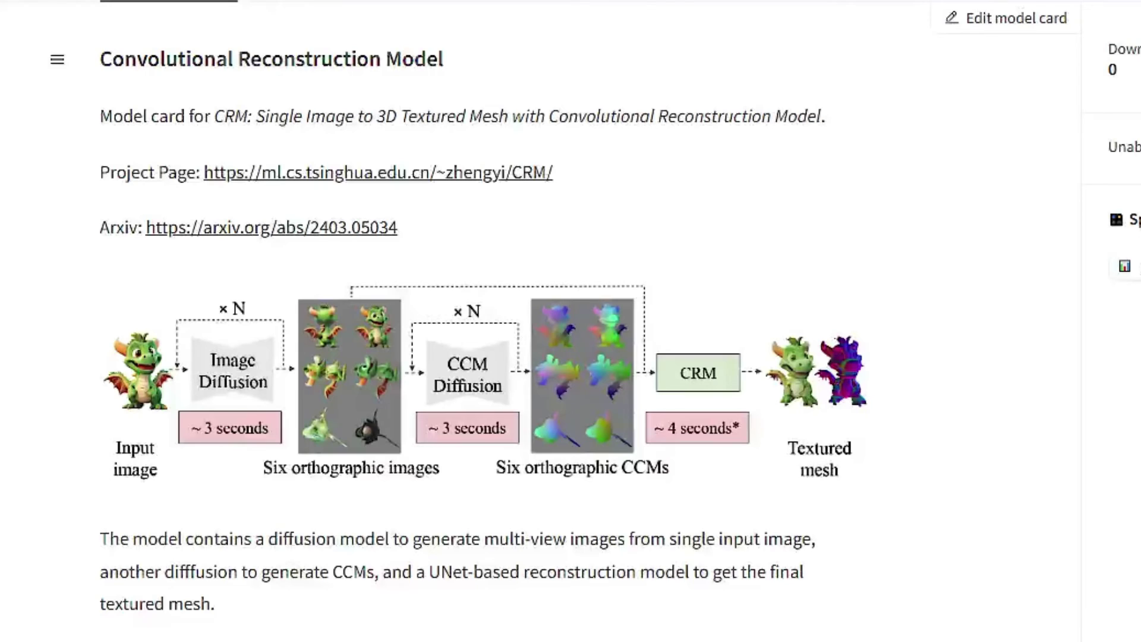